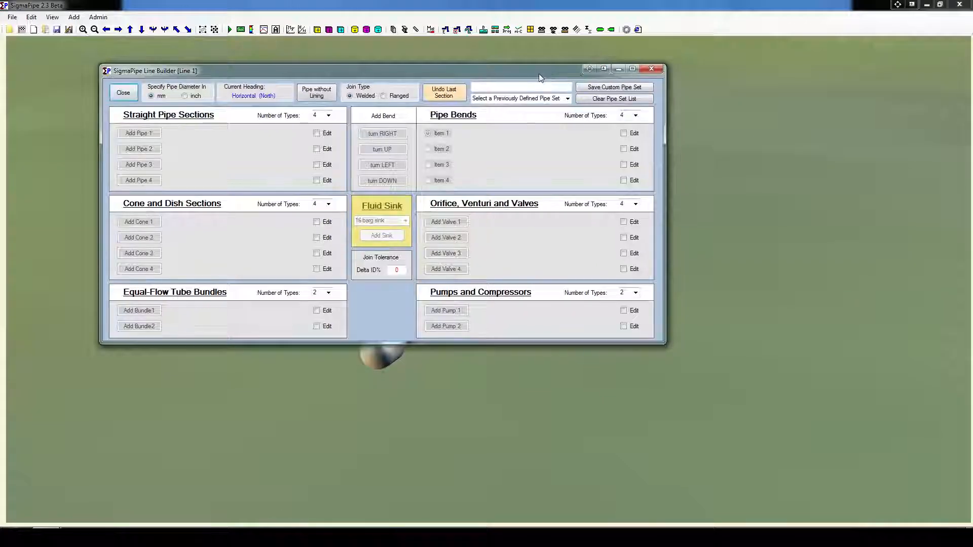
Try 6 as the number of straight pipe section types, and set it back to 4.
{"action": "left_click_drag", "start_coordinate": [445, 69], "coordinate": [517, 113]}
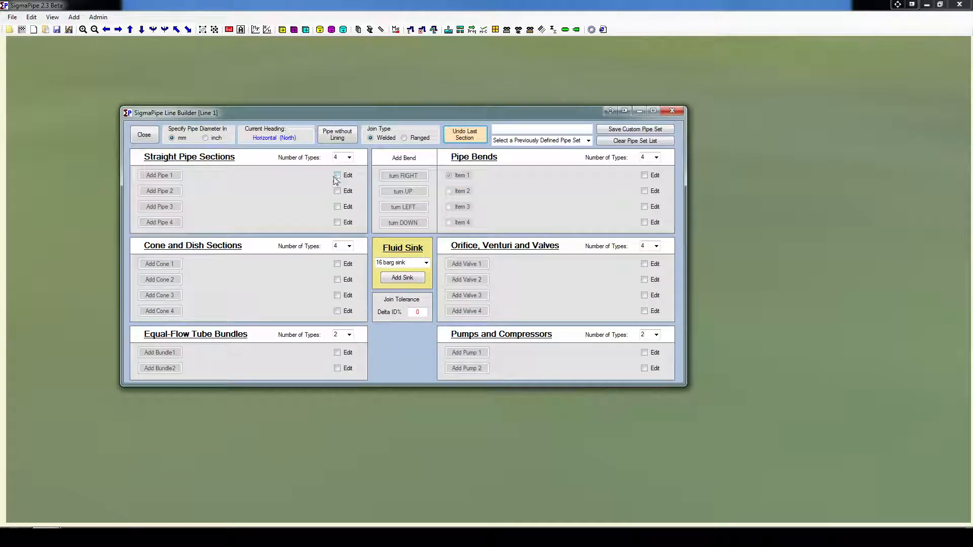
{"action": "left_click_drag", "start_coordinate": [454, 383], "coordinate": [456, 481]}
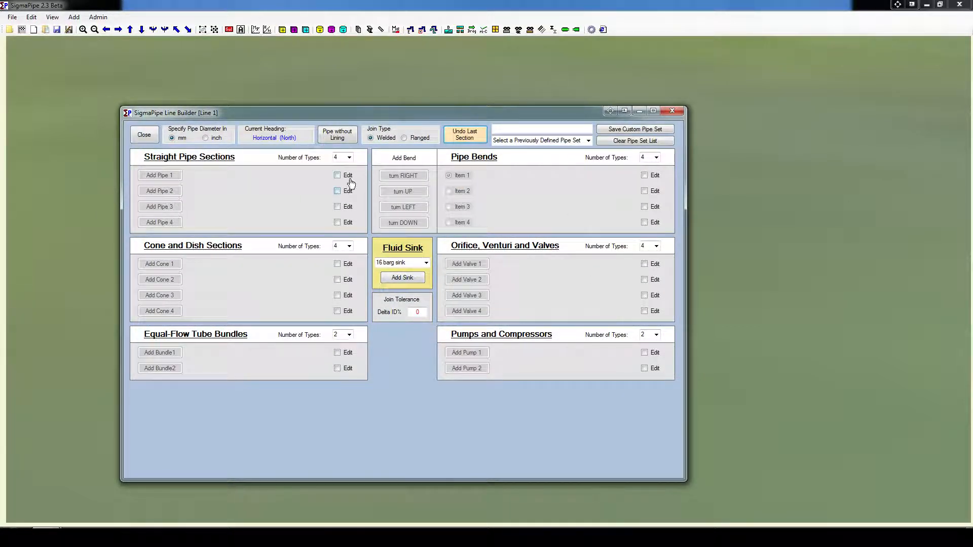
{"action": "left_click", "coordinate": [349, 158]}
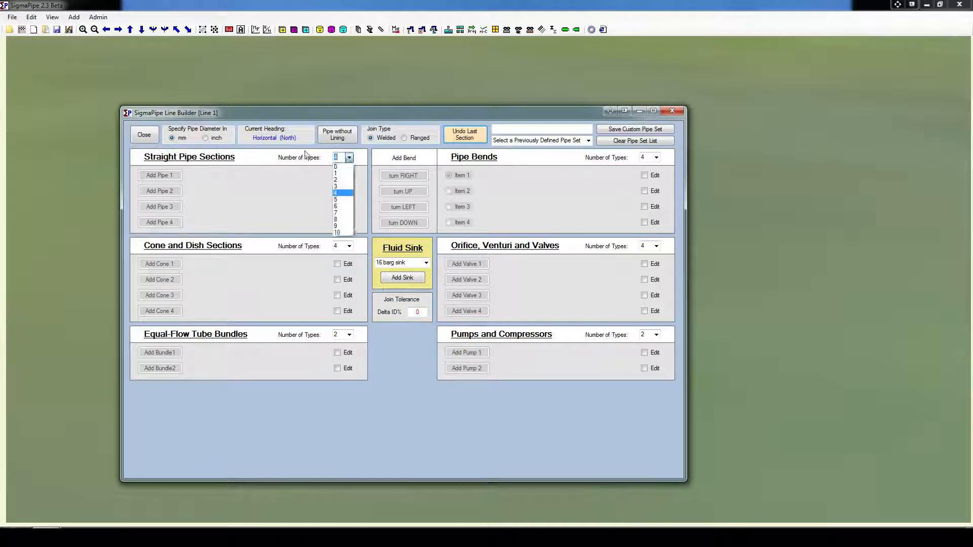
{"action": "left_click", "coordinate": [349, 207]}
{"action": "left_click", "coordinate": [350, 158]}
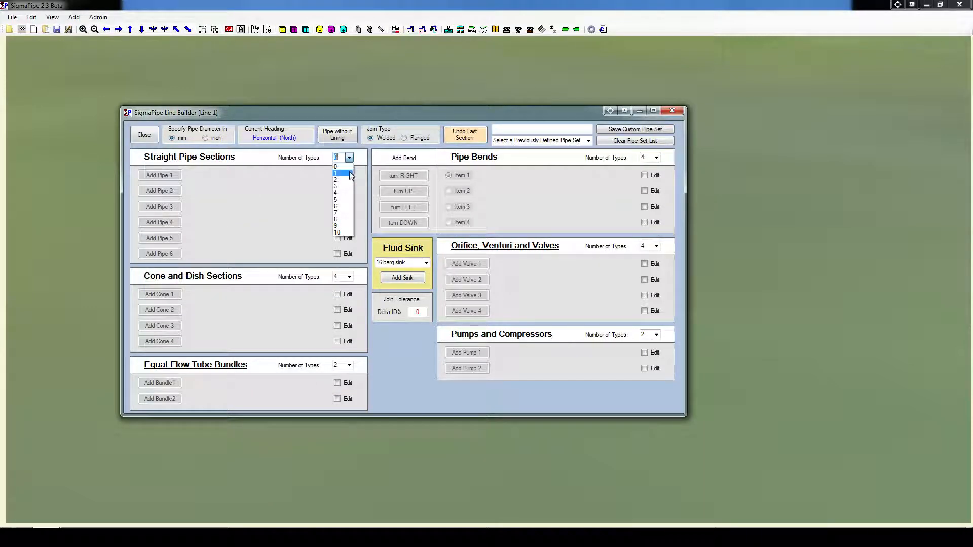
{"action": "left_click", "coordinate": [345, 193]}
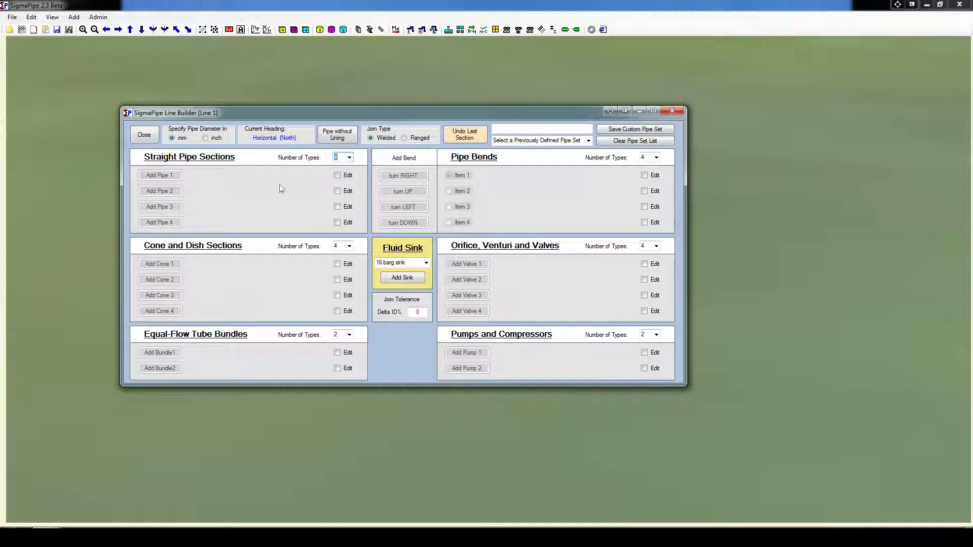
Define Pipe 1 as a standard DN 200 Pipe Sch 40 section in Carbon Steel, 1.000 m long, and accept it.
{"action": "left_click", "coordinate": [349, 177]}
{"action": "left_click", "coordinate": [355, 177]}
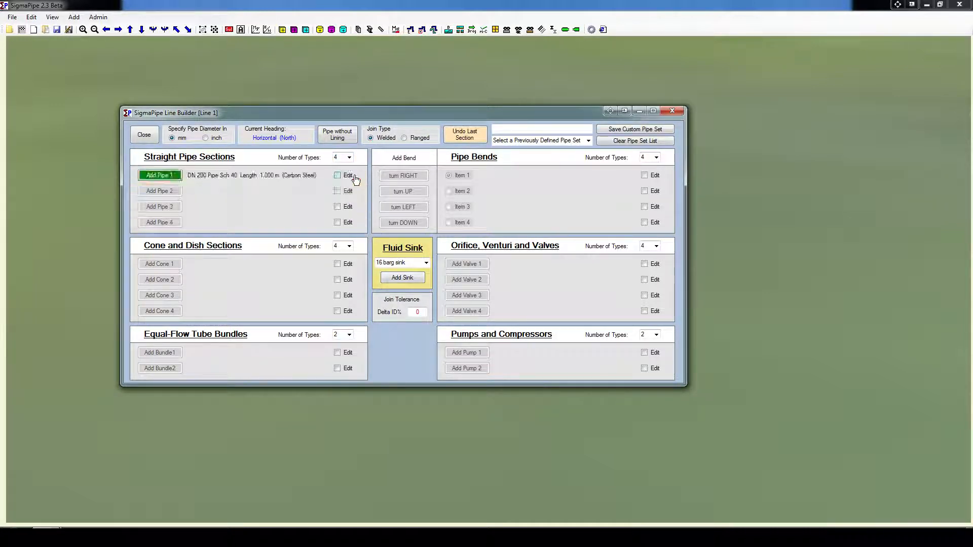
{"action": "left_click", "coordinate": [141, 191]}
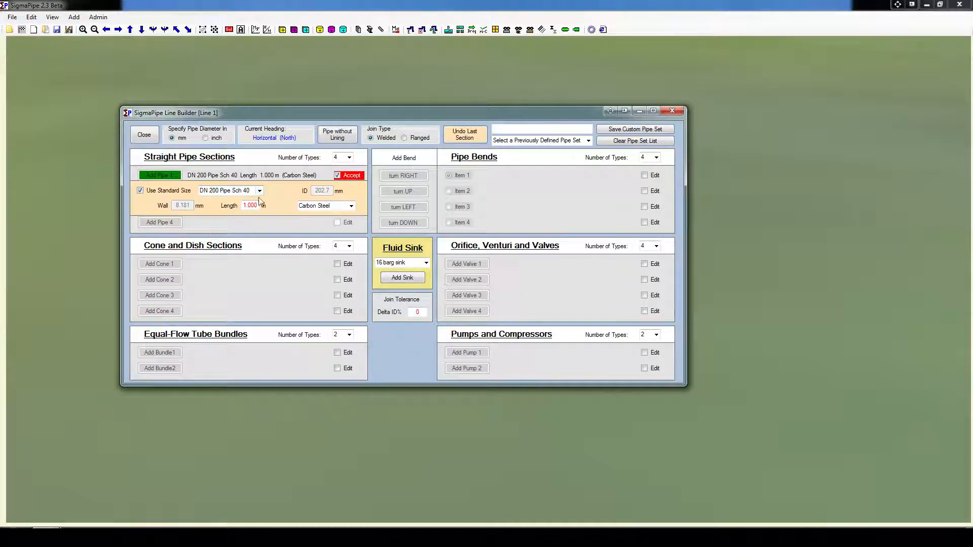
{"action": "left_click_drag", "start_coordinate": [299, 115], "coordinate": [326, 137]}
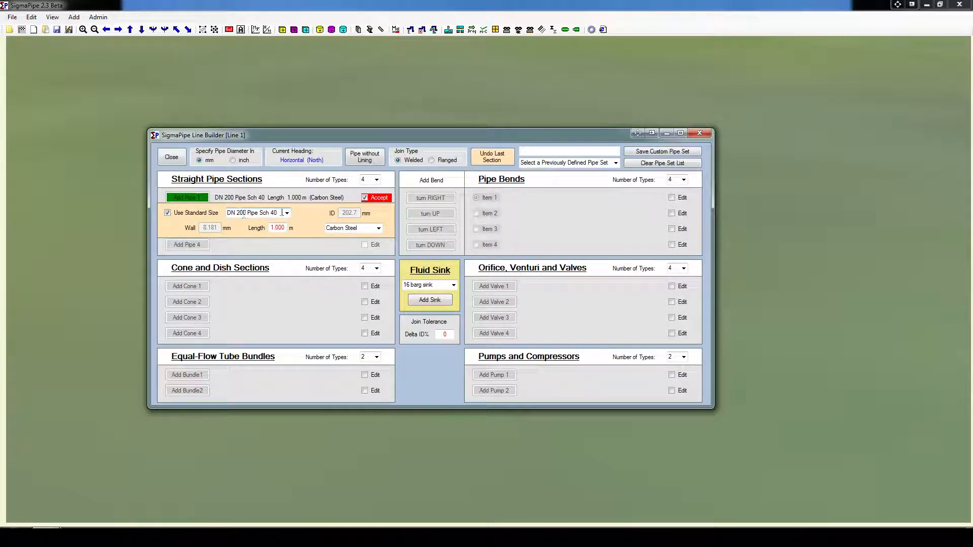
{"action": "left_click", "coordinate": [377, 228]}
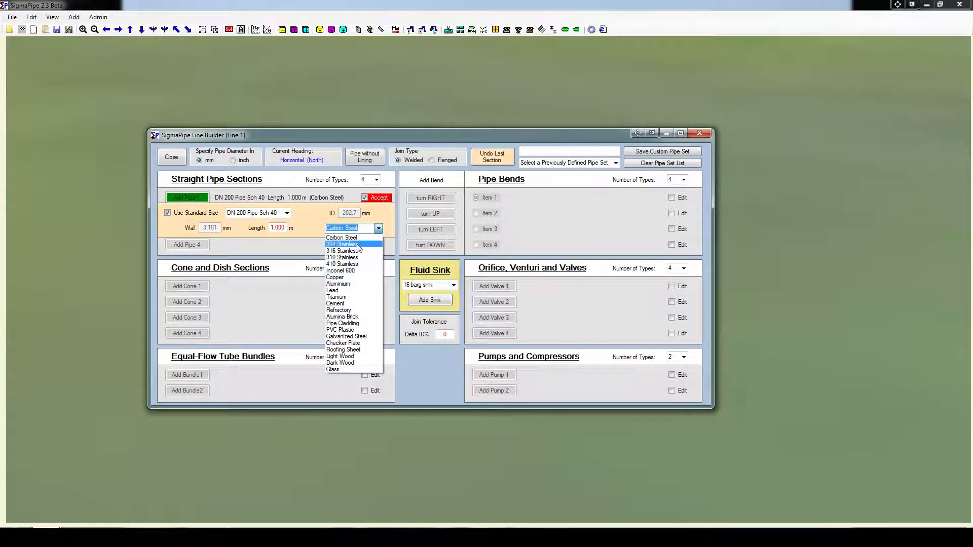
{"action": "left_click", "coordinate": [285, 228]}
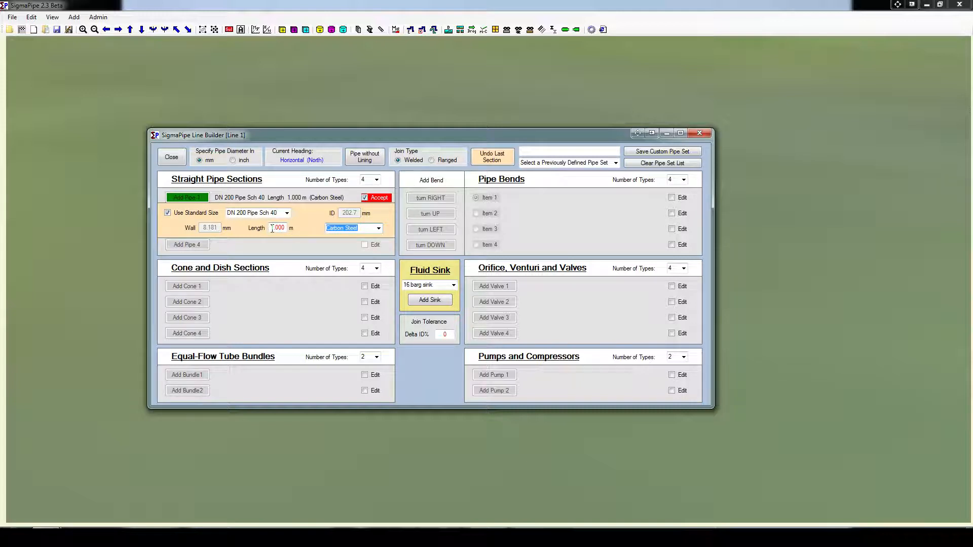
{"action": "double_click", "coordinate": [272, 229]}
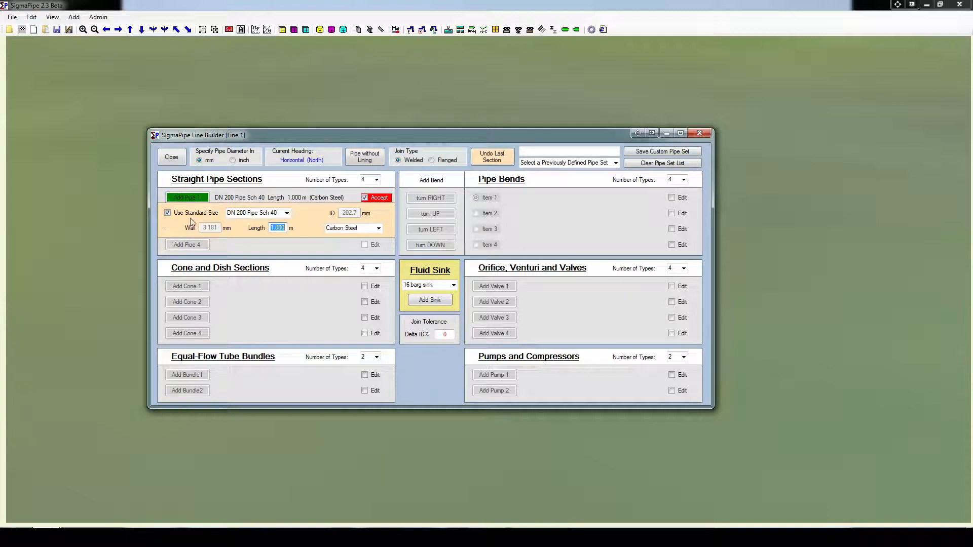
{"action": "left_click", "coordinate": [379, 198]}
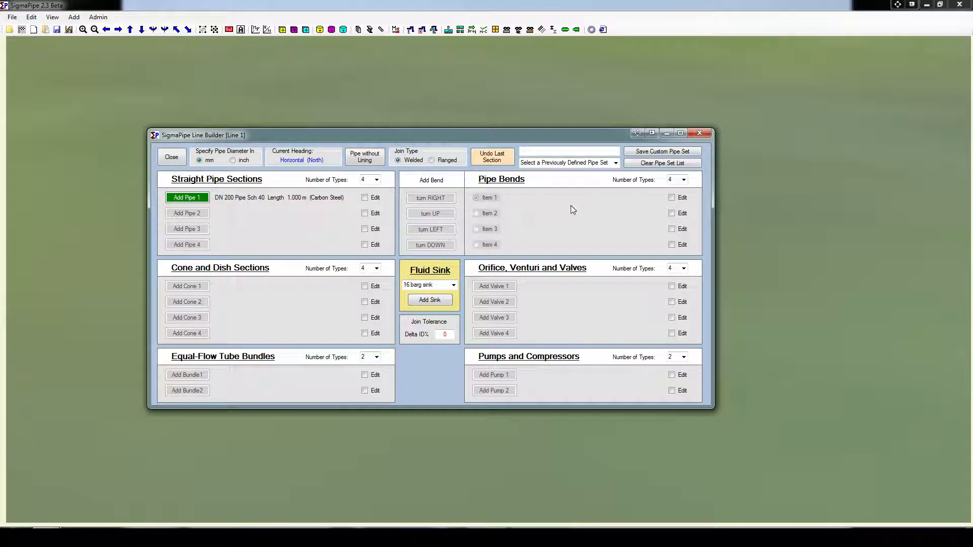
Add welded Pipe 1 sections to the line and undo the last one.
{"action": "left_click_drag", "start_coordinate": [318, 138], "coordinate": [144, 61]}
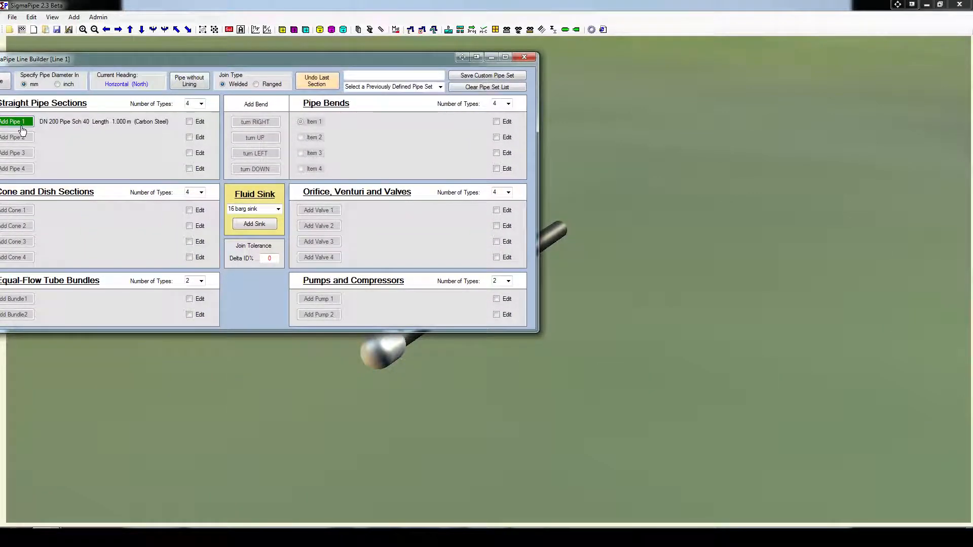
{"action": "left_click", "coordinate": [20, 122]}
{"action": "left_click", "coordinate": [29, 123]}
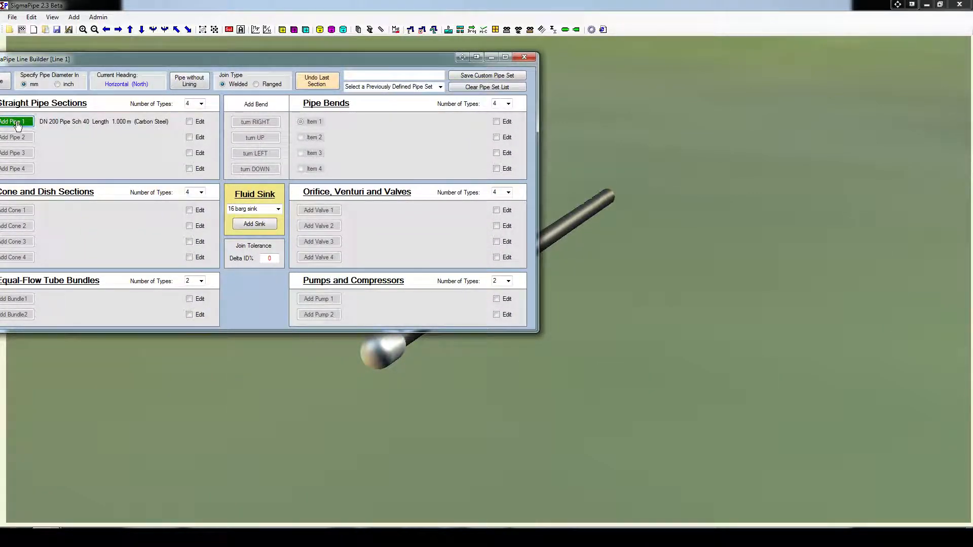
{"action": "left_click", "coordinate": [316, 81]}
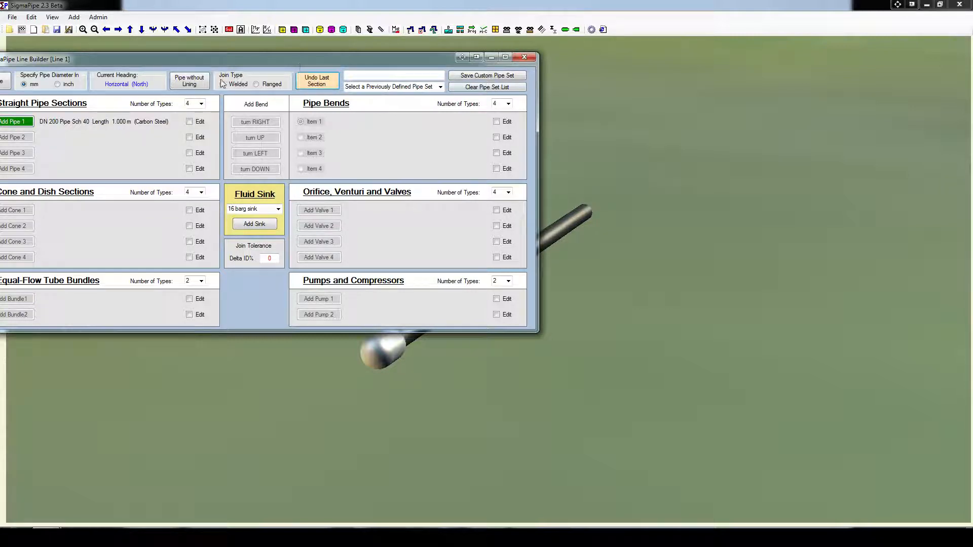
Try adding a Pipe 1 section with flanged joins, undo it, and return the join type to Welded.
{"action": "left_click", "coordinate": [257, 85]}
{"action": "left_click", "coordinate": [23, 123]}
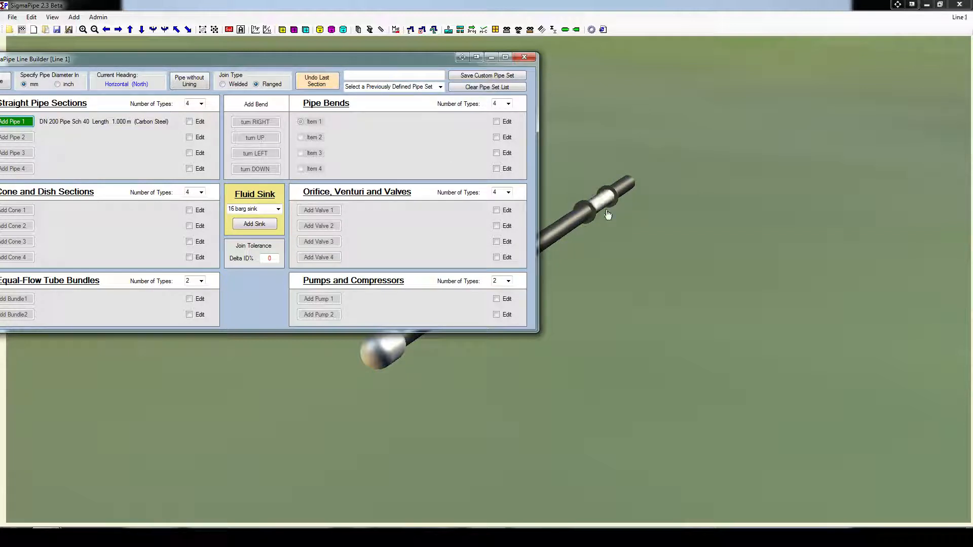
{"action": "left_click", "coordinate": [311, 80]}
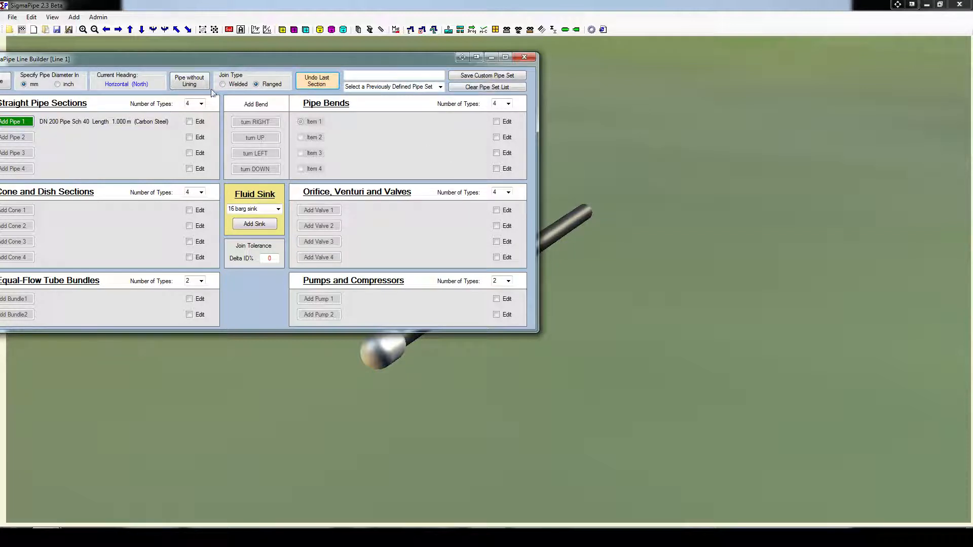
{"action": "left_click", "coordinate": [236, 85]}
{"action": "left_click", "coordinate": [23, 126]}
Define pipe bend Item 1 as DN 200 Pipe Sch 40 in Carbon Steel, with a 90.0 degree turn and radius-to-diameter ratio 2.00.
{"action": "left_click_drag", "start_coordinate": [285, 62], "coordinate": [312, 136]}
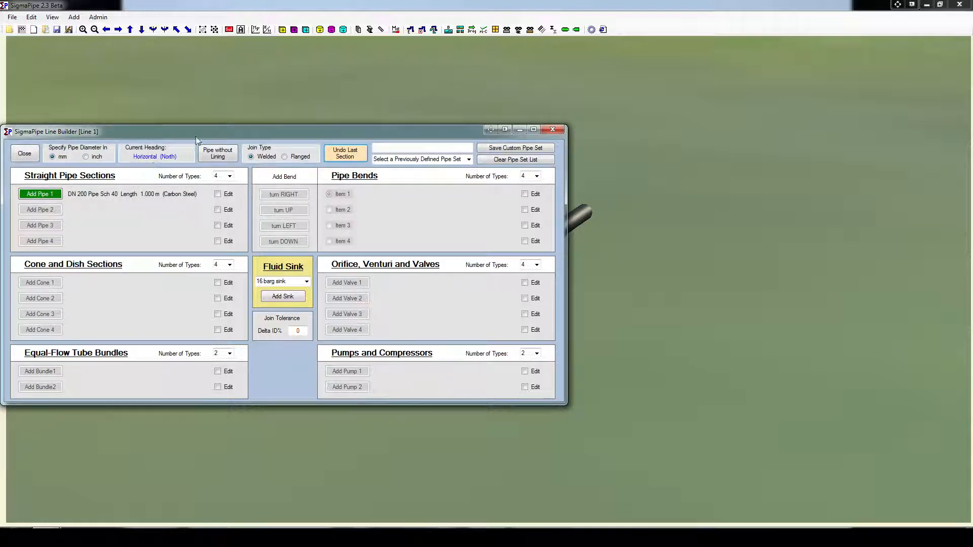
{"action": "left_click_drag", "start_coordinate": [167, 134], "coordinate": [167, 187]}
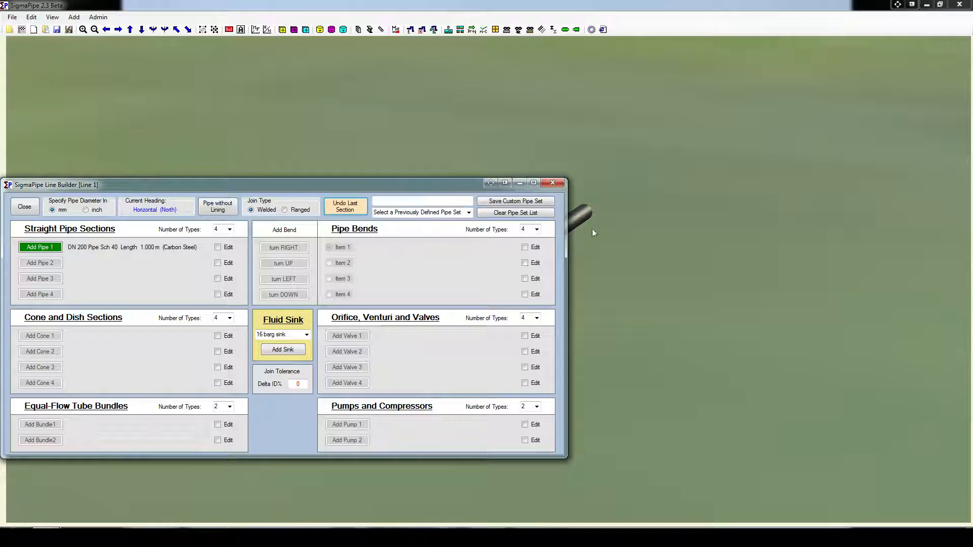
{"action": "left_click", "coordinate": [532, 248]}
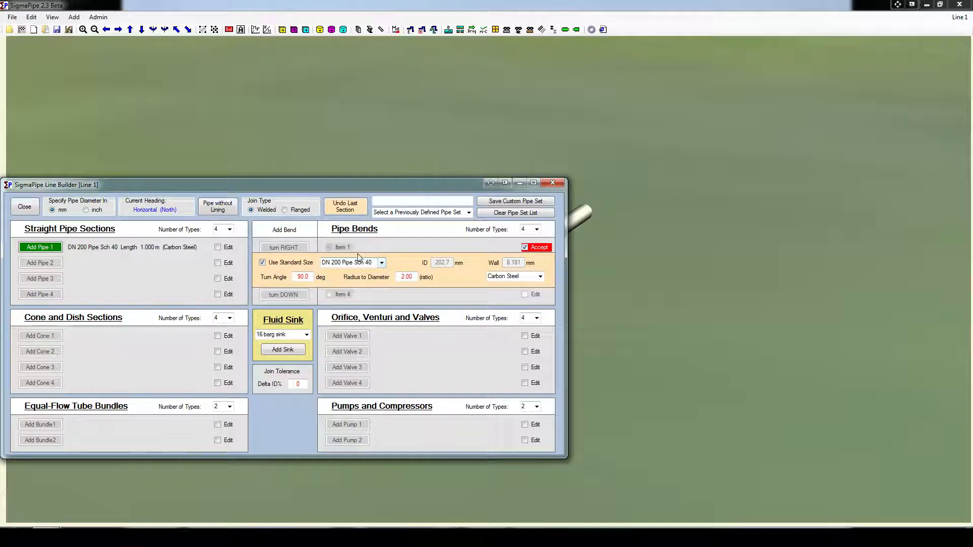
{"action": "left_click", "coordinate": [540, 277]}
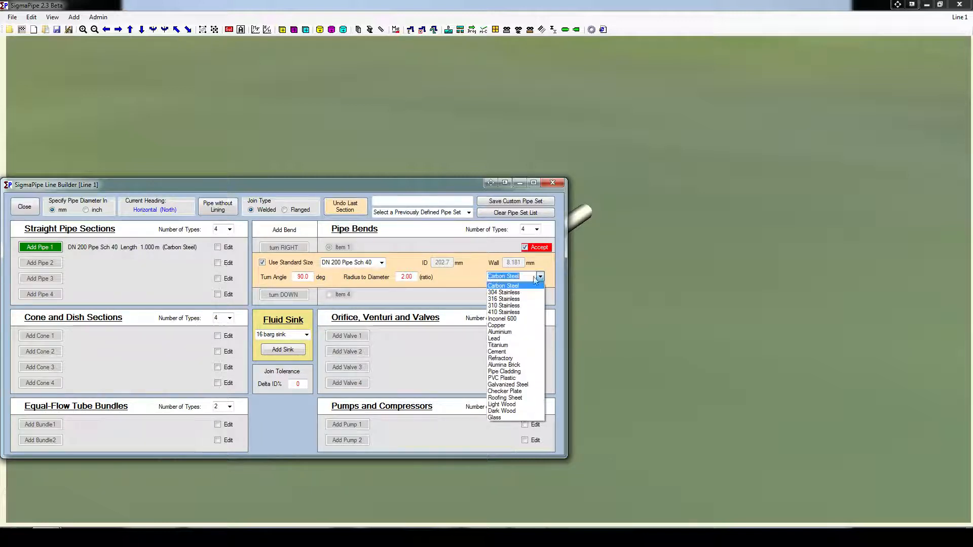
{"action": "left_click", "coordinate": [521, 286]}
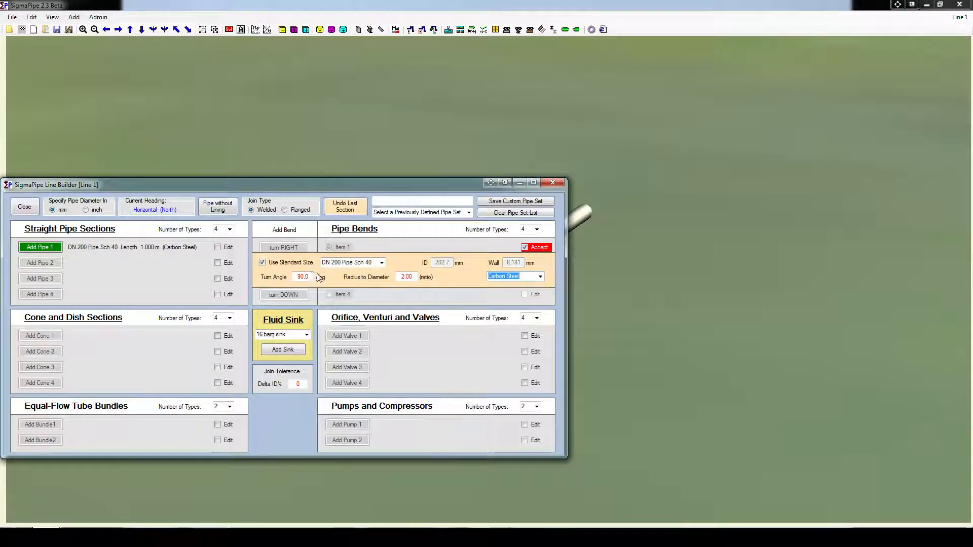
{"action": "left_click", "coordinate": [411, 277]}
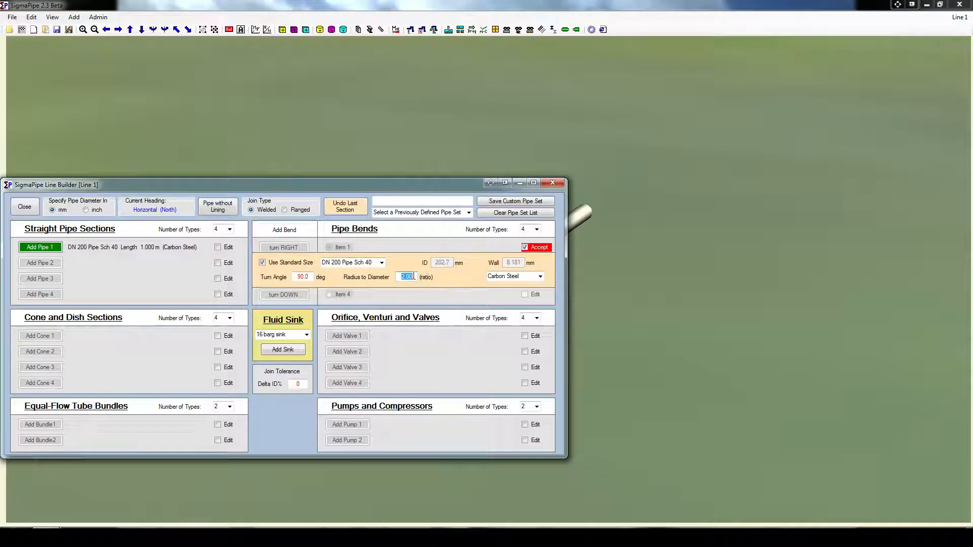
{"action": "left_click", "coordinate": [415, 276]}
{"action": "left_click", "coordinate": [539, 248]}
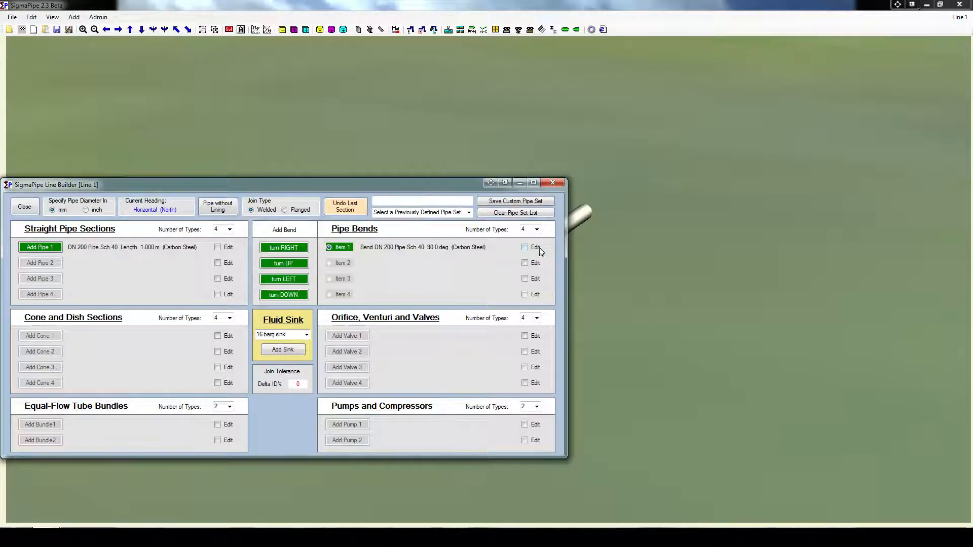
Try adding bend Item 1 as a right turn at the end of the line, and undo it.
{"action": "left_click", "coordinate": [296, 251]}
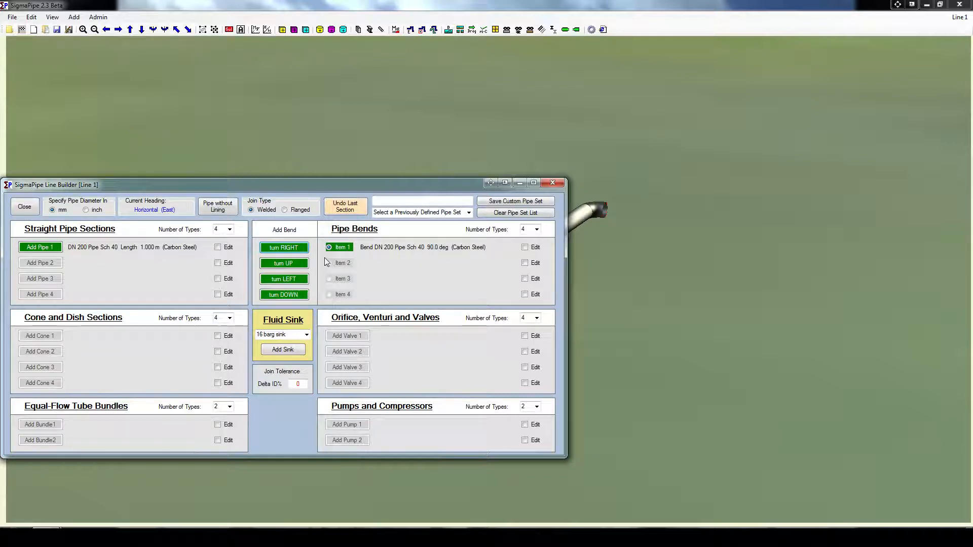
{"action": "left_click", "coordinate": [356, 216]}
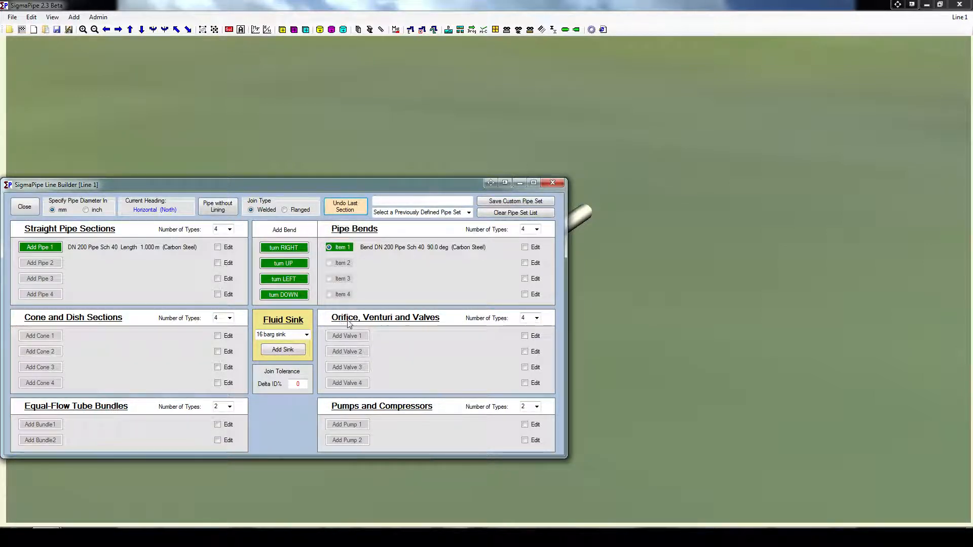
Start defining Valve 1 as a Carbon Steel orifice of size DN 200 Pipe Sch 40, and show its dimension definition diagram.
{"action": "left_click", "coordinate": [532, 337]}
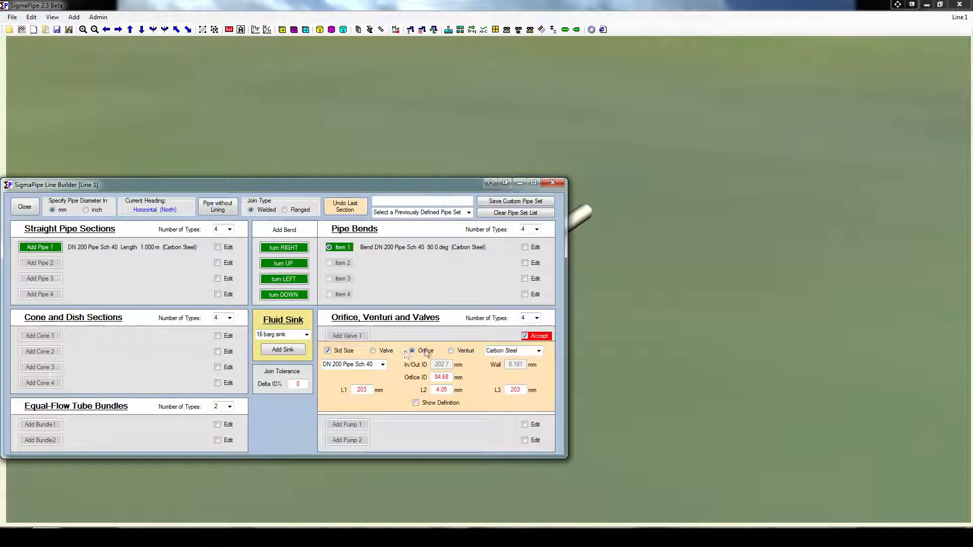
{"action": "left_click", "coordinate": [383, 365]}
{"action": "left_click", "coordinate": [382, 365]}
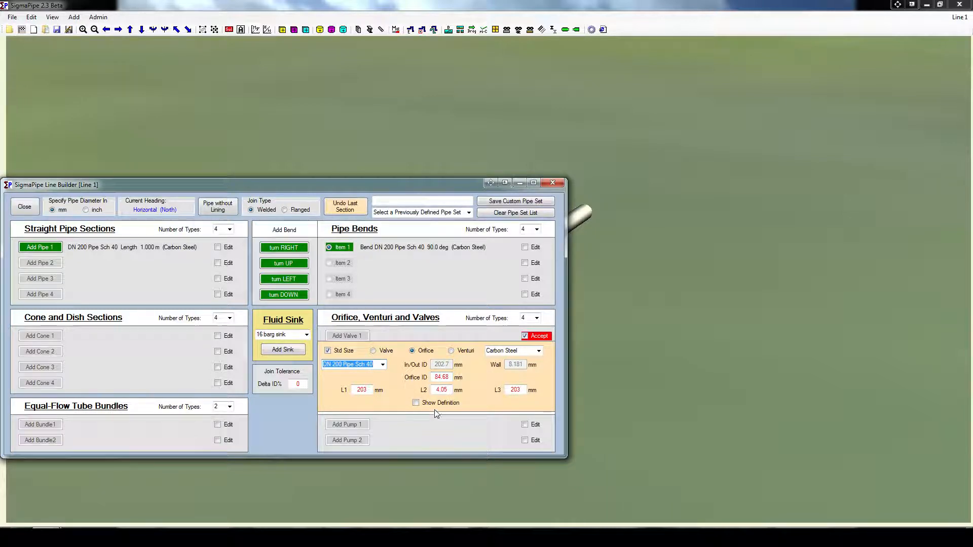
{"action": "double_click", "coordinate": [444, 377]}
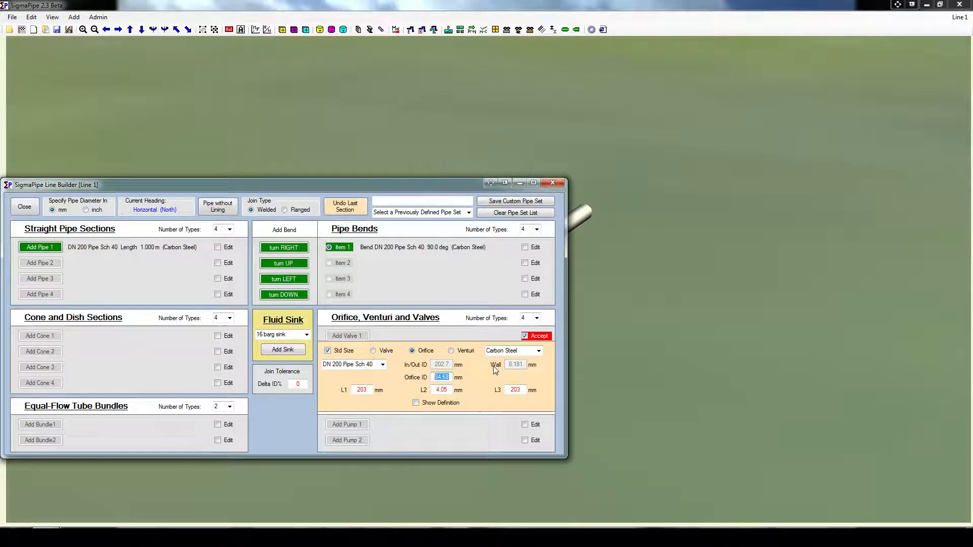
{"action": "left_click", "coordinate": [365, 390]}
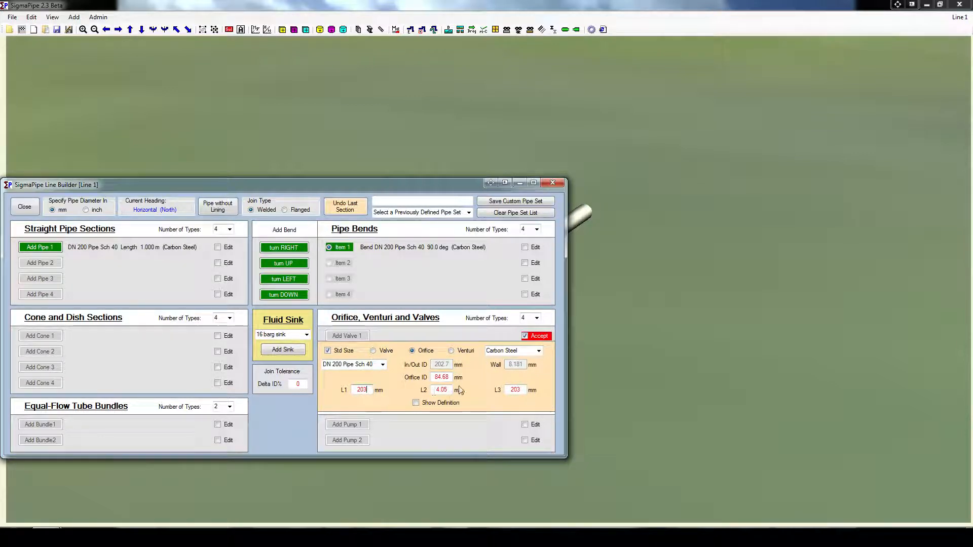
{"action": "left_click", "coordinate": [429, 403]}
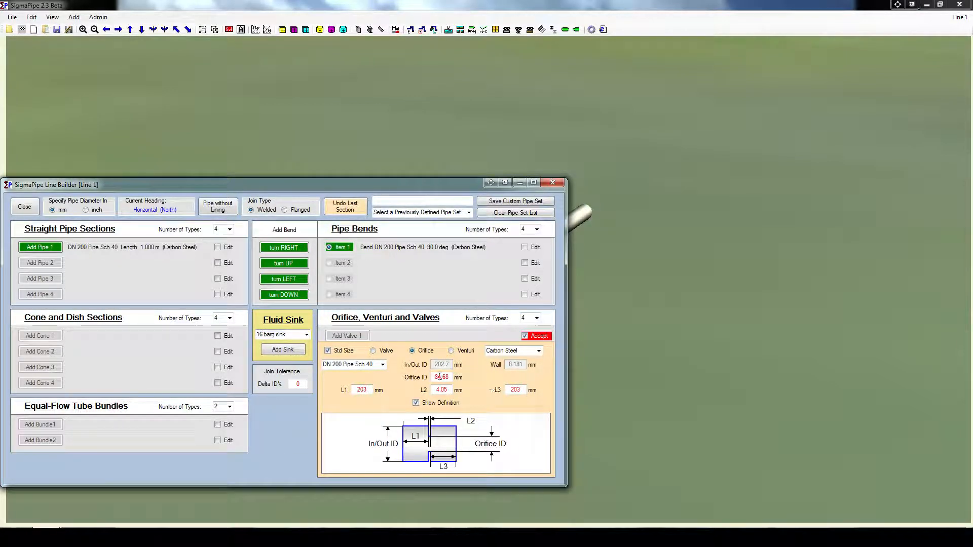
Try DN 350 Pipe Sch 40 as the orifice's pipe size, and return it to DN 200 Pipe Sch 40.
{"action": "left_click", "coordinate": [383, 365]}
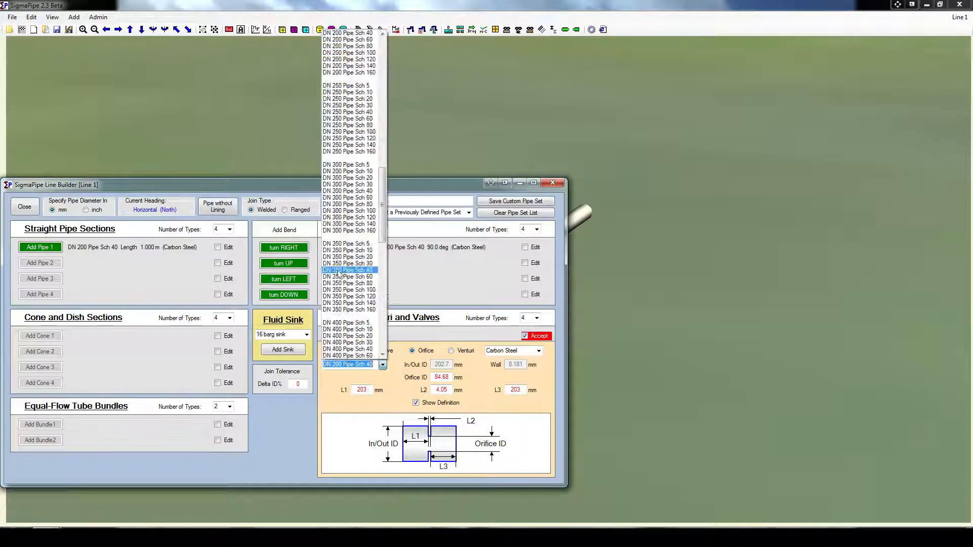
{"action": "left_click", "coordinate": [372, 270]}
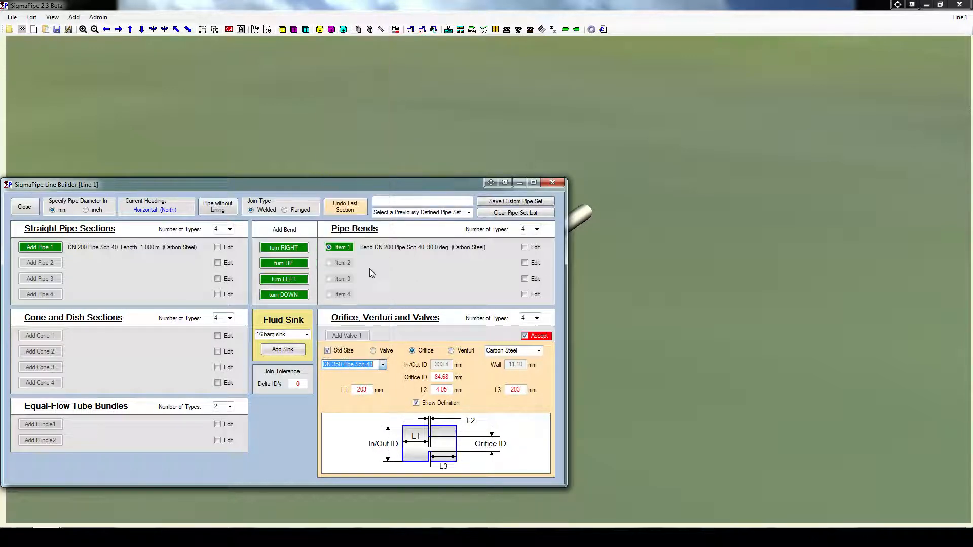
{"action": "left_click", "coordinate": [382, 365]}
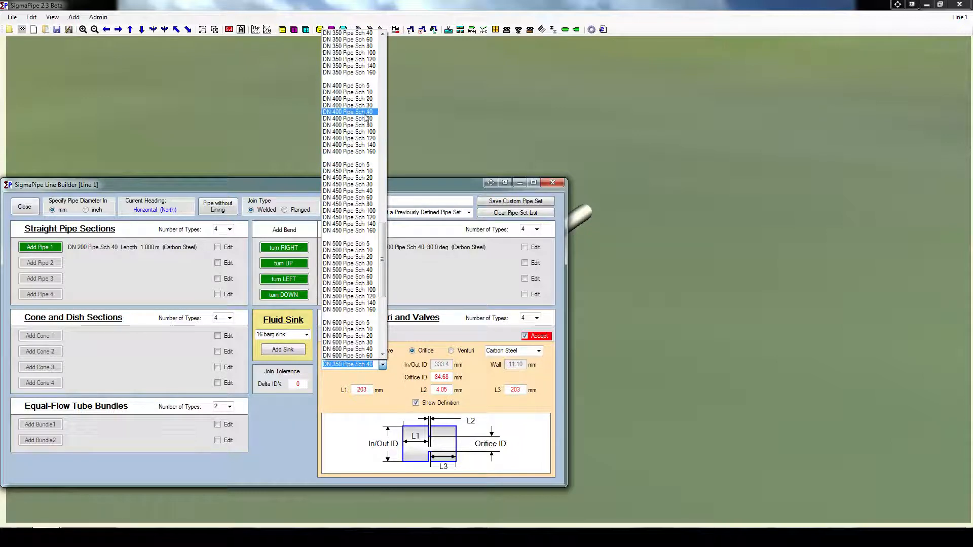
{"action": "scroll", "coordinate": [366, 94], "scroll_direction": "up", "scroll_amount": 4}
{"action": "scroll", "coordinate": [367, 84], "scroll_direction": "up", "scroll_amount": 9}
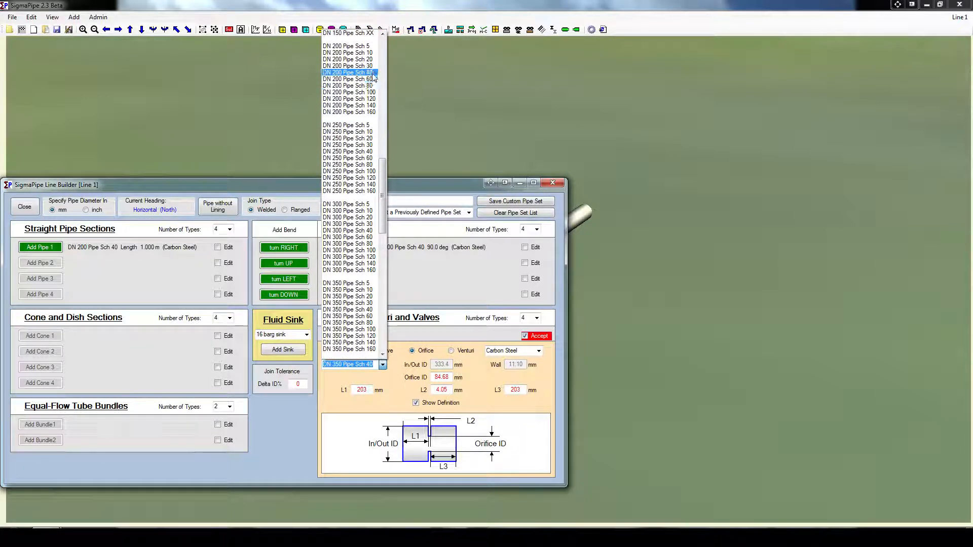
{"action": "left_click", "coordinate": [355, 71]}
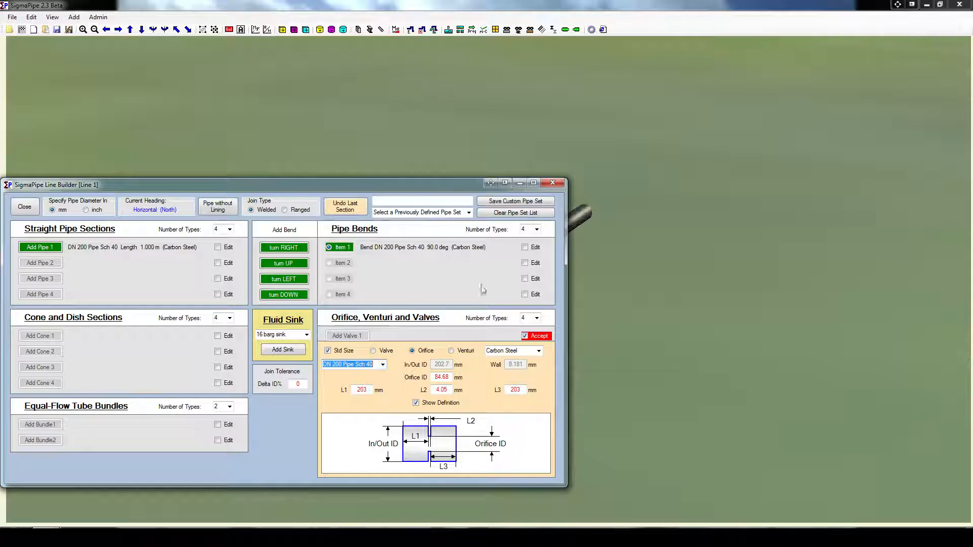
{"action": "left_click", "coordinate": [451, 377]}
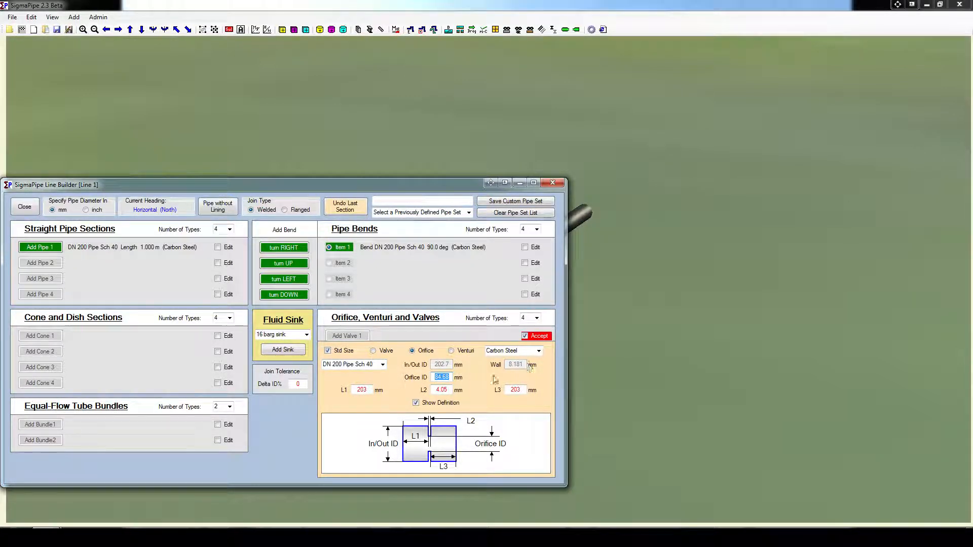
Switch Valve 1 to a Butterfly Valve and examine the points of its opening characteristic curve.
{"action": "left_click", "coordinate": [385, 352]}
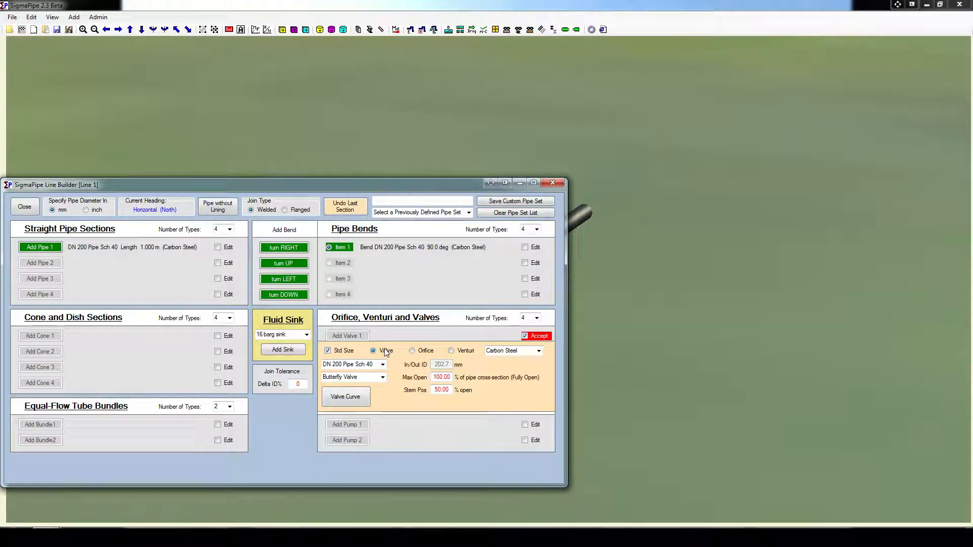
{"action": "left_click", "coordinate": [378, 377]}
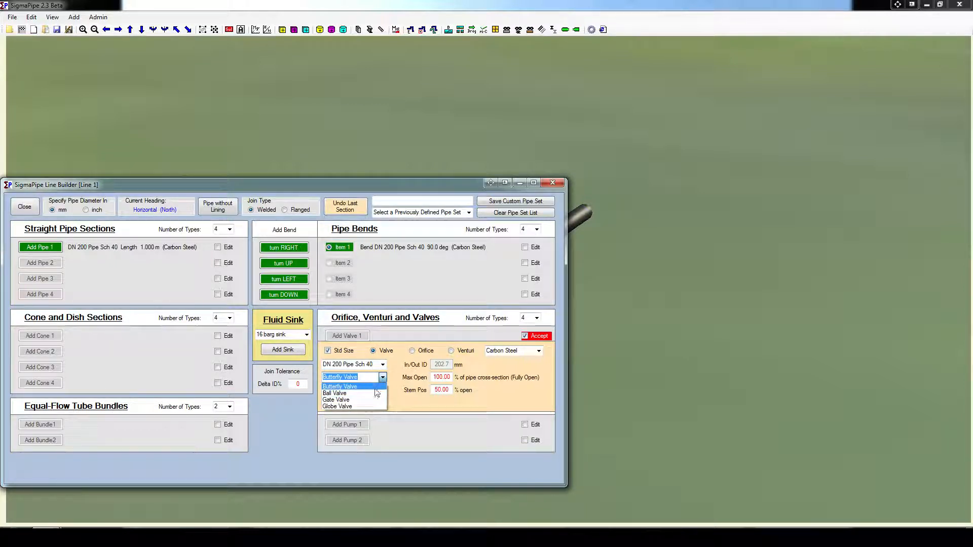
{"action": "left_click", "coordinate": [354, 387]}
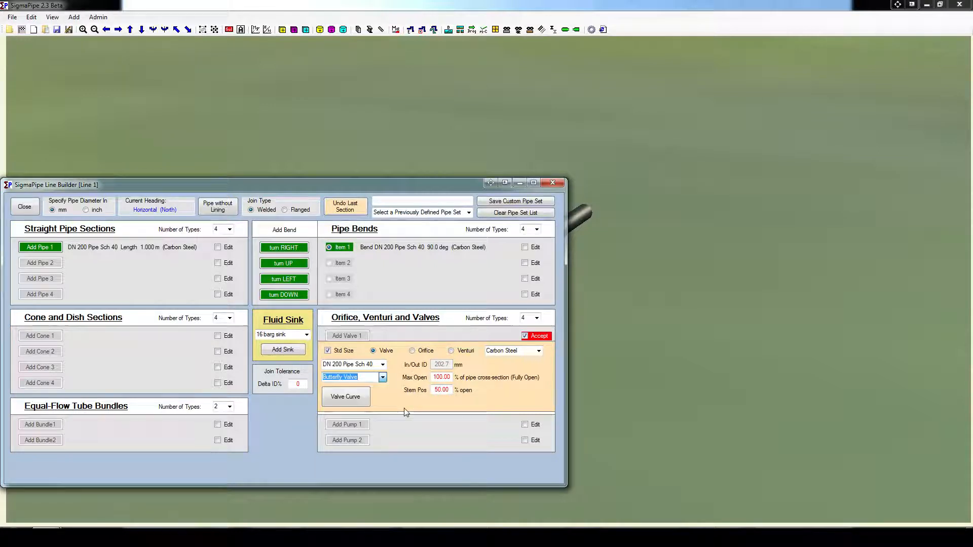
{"action": "left_click", "coordinate": [348, 394]}
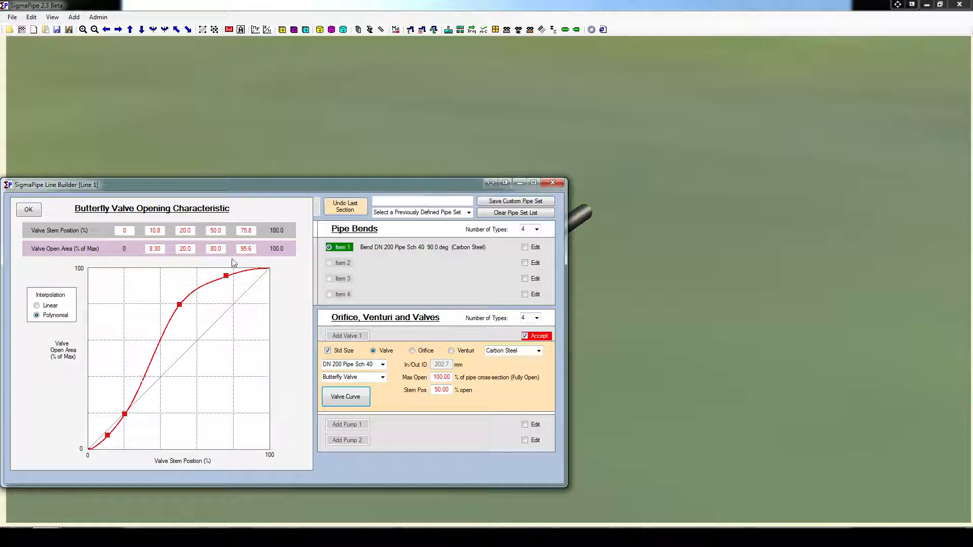
{"action": "double_click", "coordinate": [150, 230]}
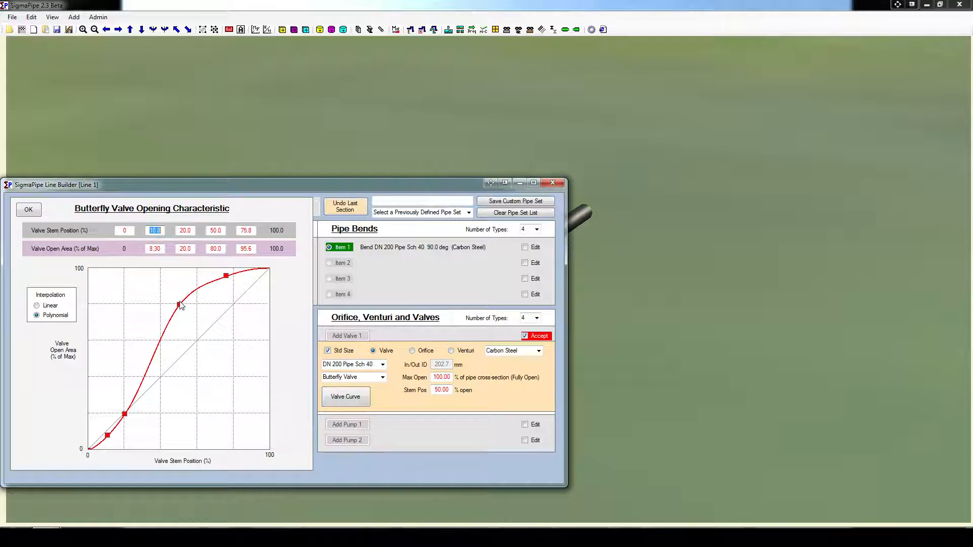
{"action": "left_click", "coordinate": [187, 231]}
{"action": "left_click", "coordinate": [247, 231]}
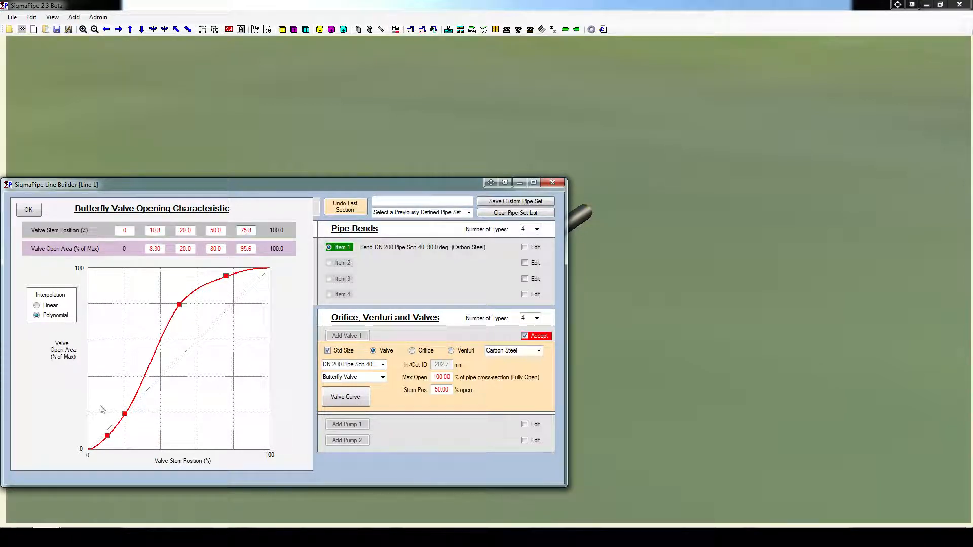
{"action": "left_click", "coordinate": [30, 210]}
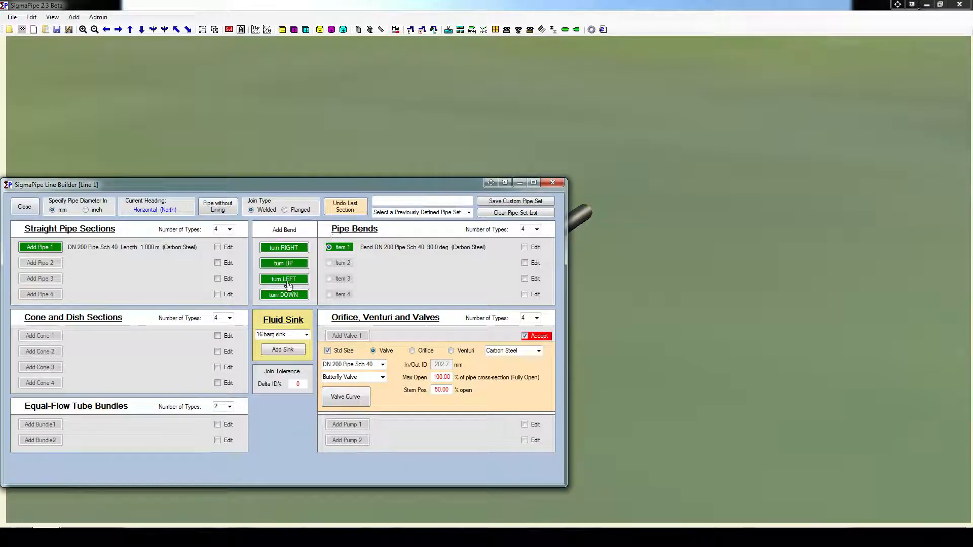
Change the valve type to Globe Valve and view its opening characteristic curve.
{"action": "left_click", "coordinate": [381, 377]}
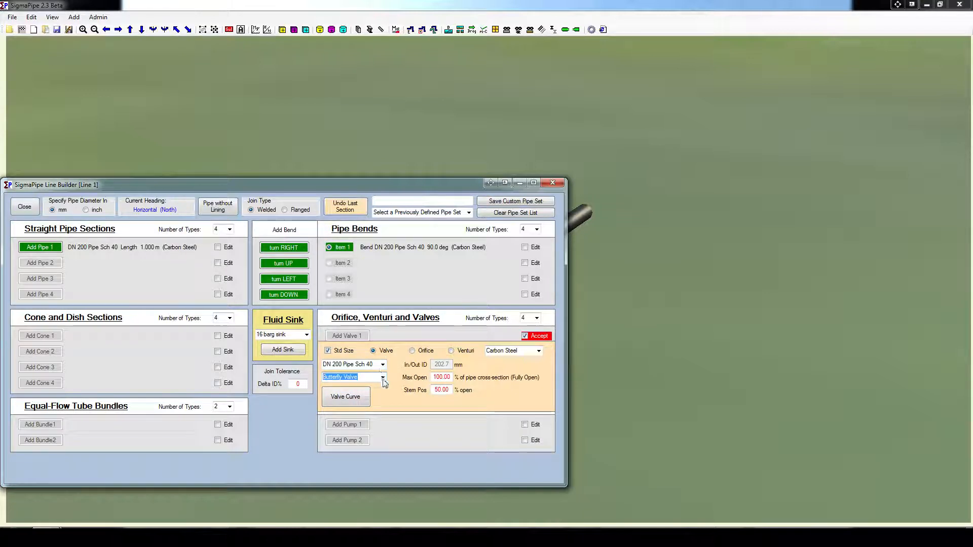
{"action": "left_click", "coordinate": [382, 377]}
{"action": "left_click", "coordinate": [355, 395]}
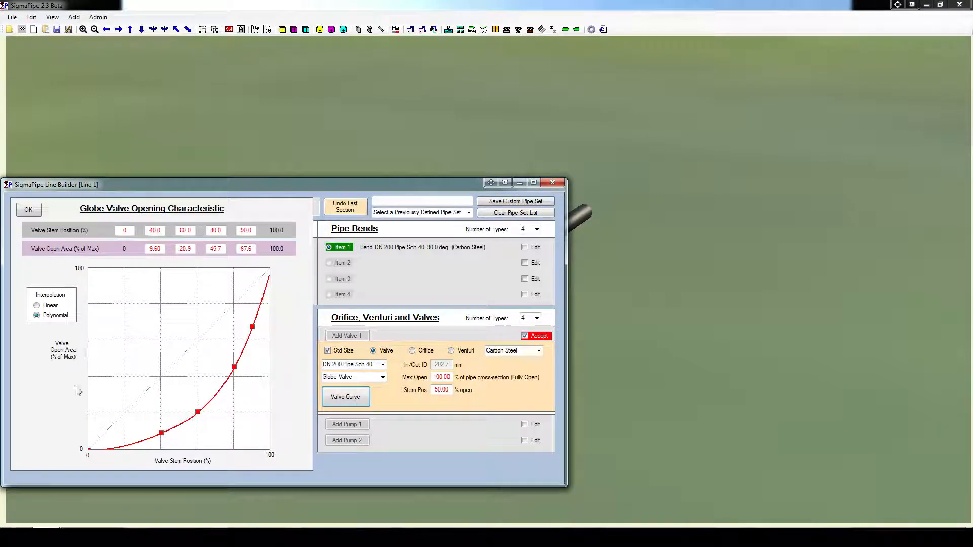
{"action": "left_click", "coordinate": [29, 210]}
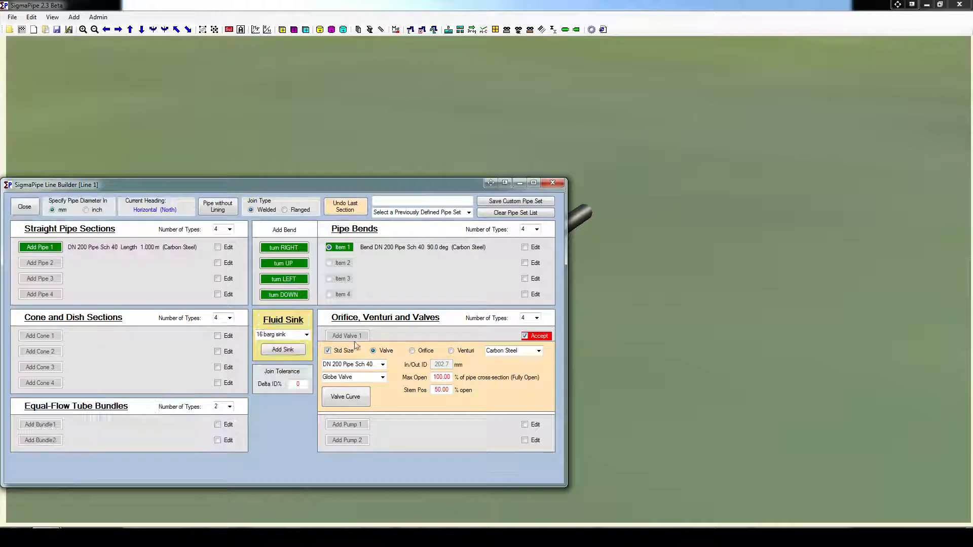
Check the globe valve's maximum opening and stem position settings, and switch Valve 1 back to an orifice.
{"action": "left_click", "coordinate": [383, 377]}
{"action": "left_click", "coordinate": [384, 380]}
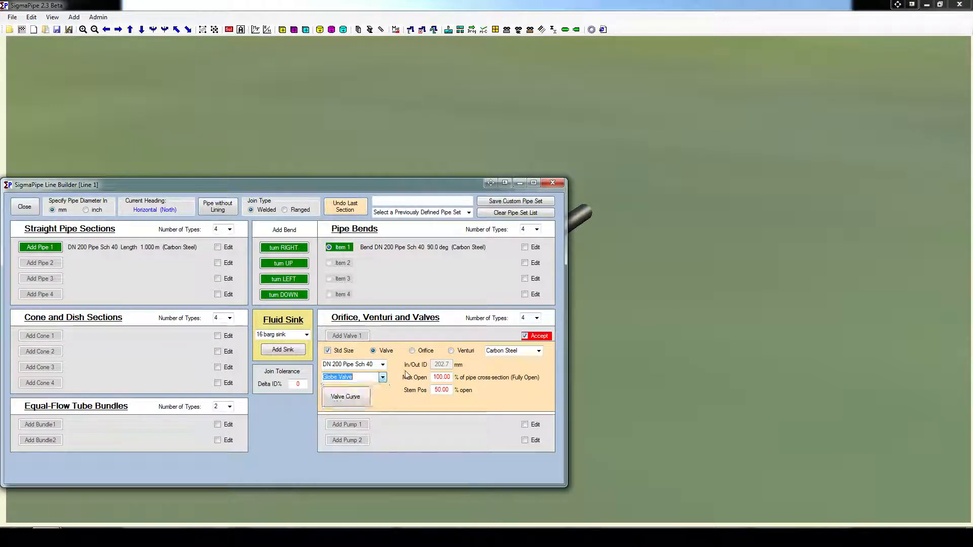
{"action": "double_click", "coordinate": [444, 377]}
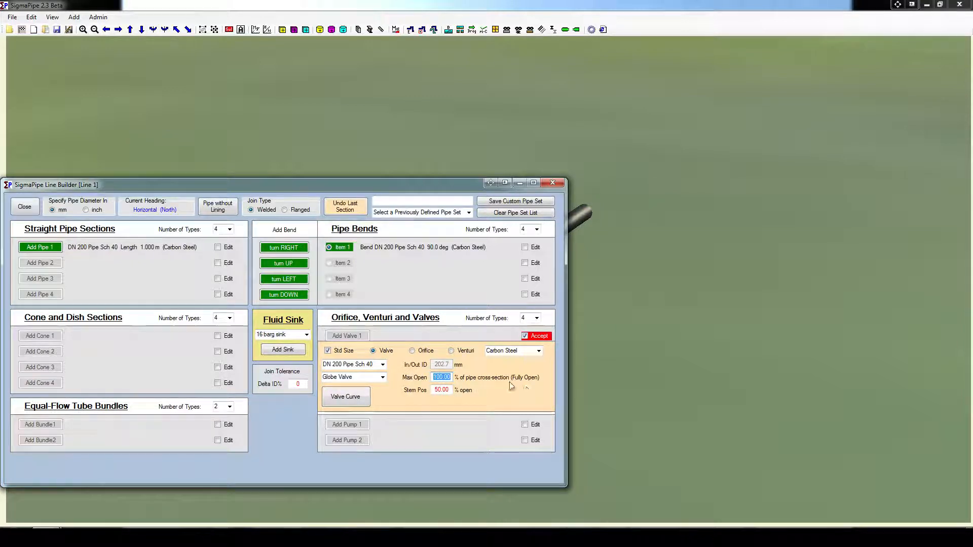
{"action": "double_click", "coordinate": [449, 376]}
{"action": "left_click", "coordinate": [449, 390]}
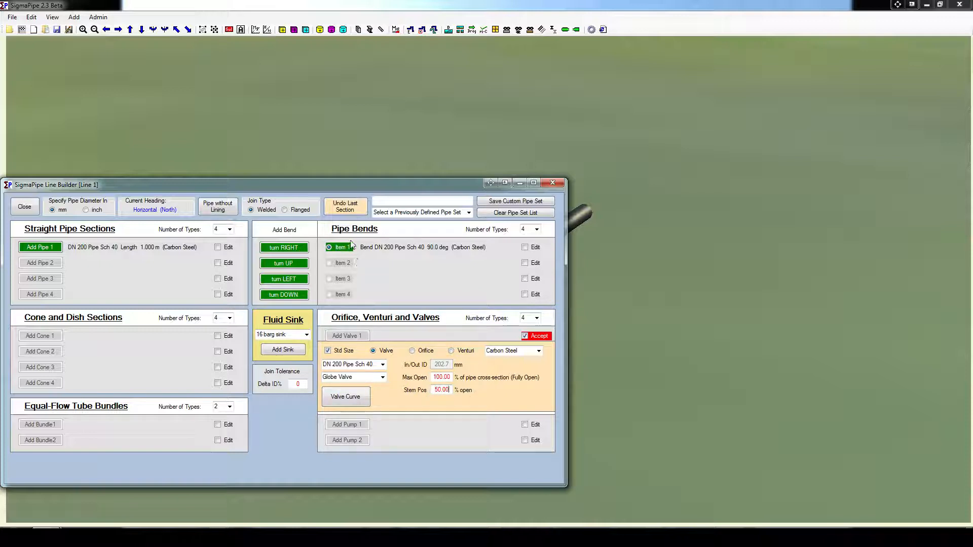
{"action": "left_click", "coordinate": [424, 353]}
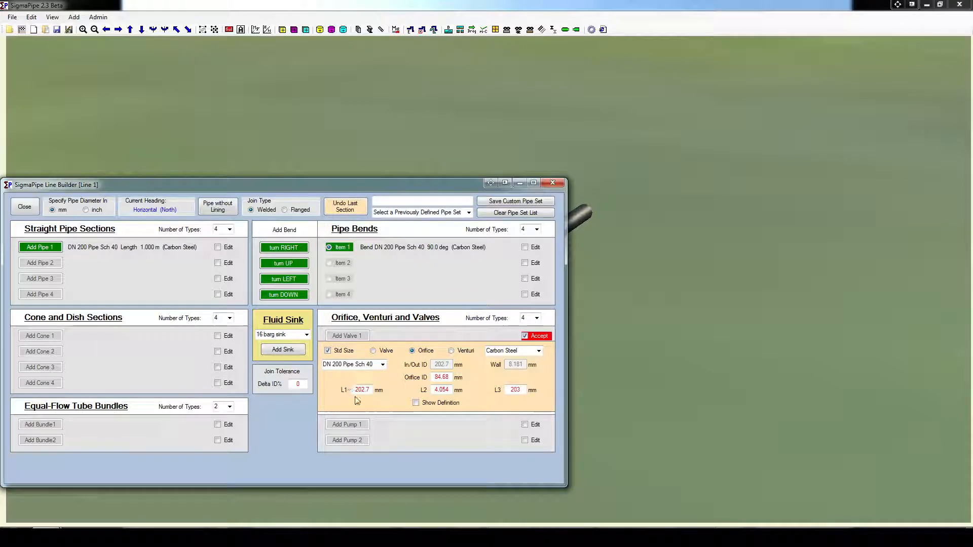
{"action": "left_click", "coordinate": [449, 377]}
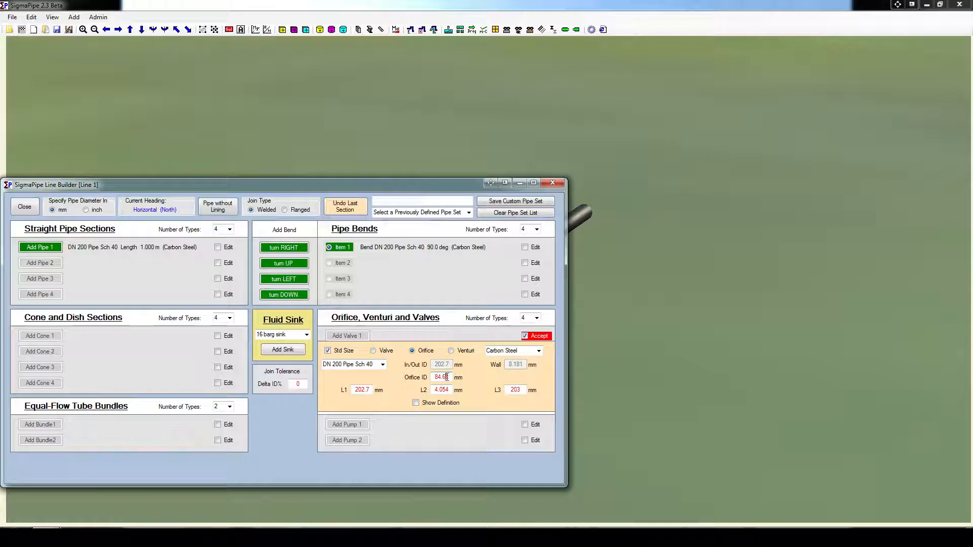
Define Valve 1 as a Carbon Steel venturi with DN 200 Pipe Sch 40 ends and a DN 80 Pipe Sch 5 throat, viewing its dimension diagram.
{"action": "left_click", "coordinate": [451, 351]}
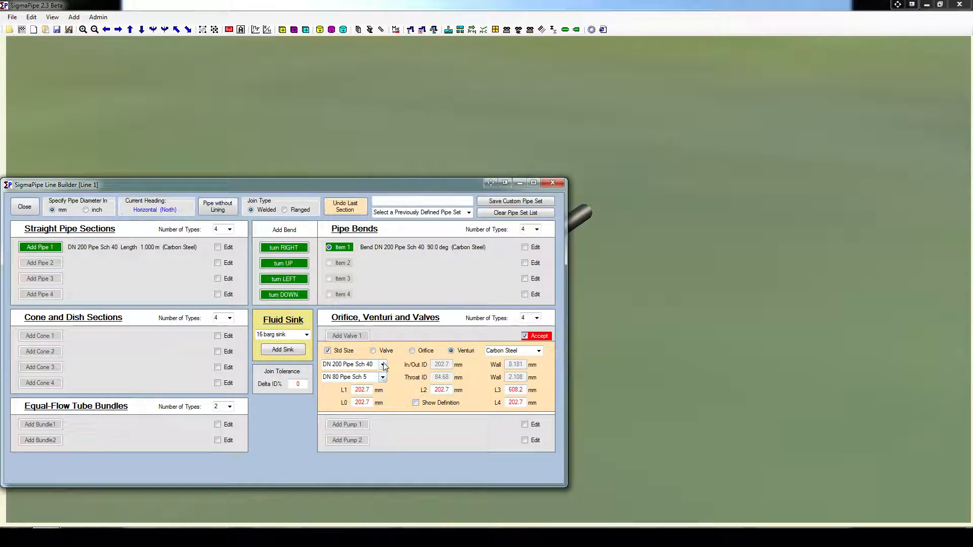
{"action": "left_click", "coordinate": [384, 365]}
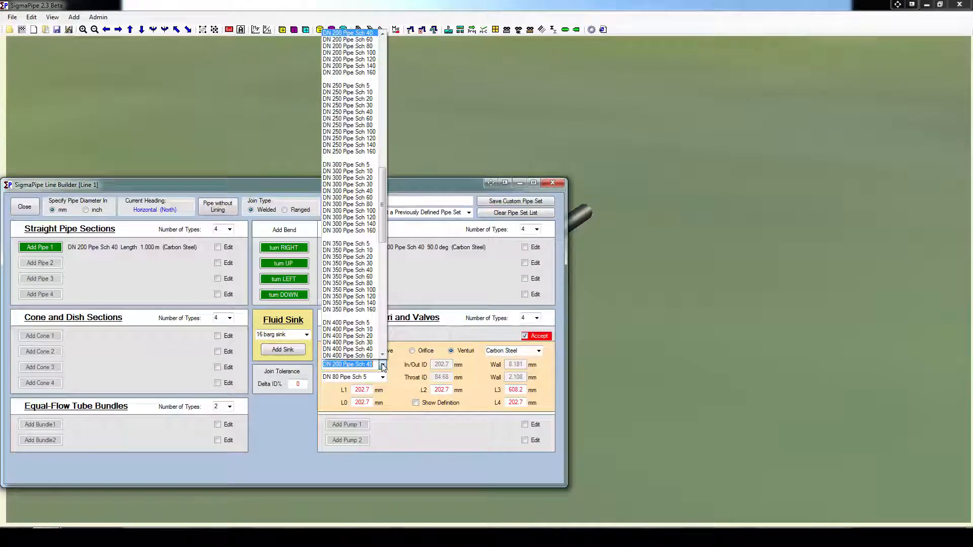
{"action": "left_click", "coordinate": [383, 365]}
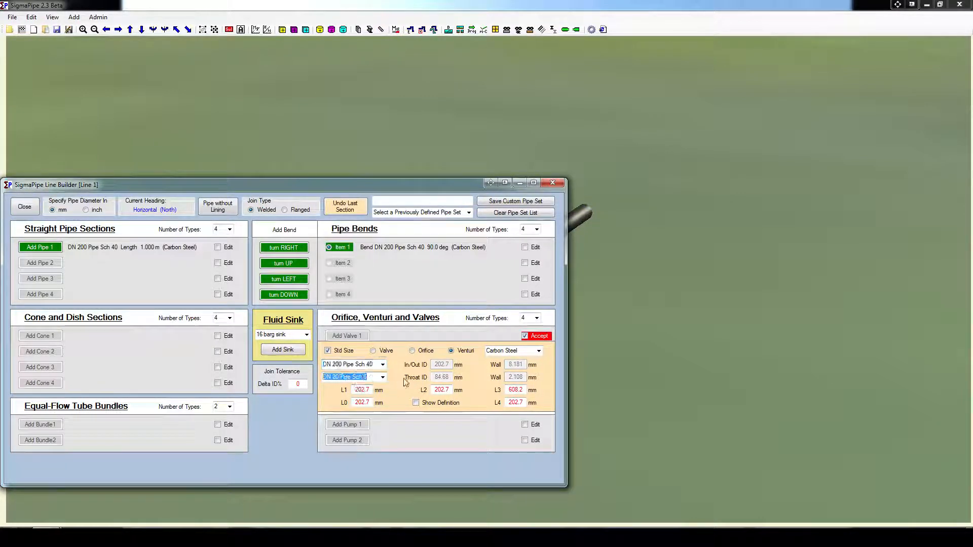
{"action": "left_click", "coordinate": [416, 403]}
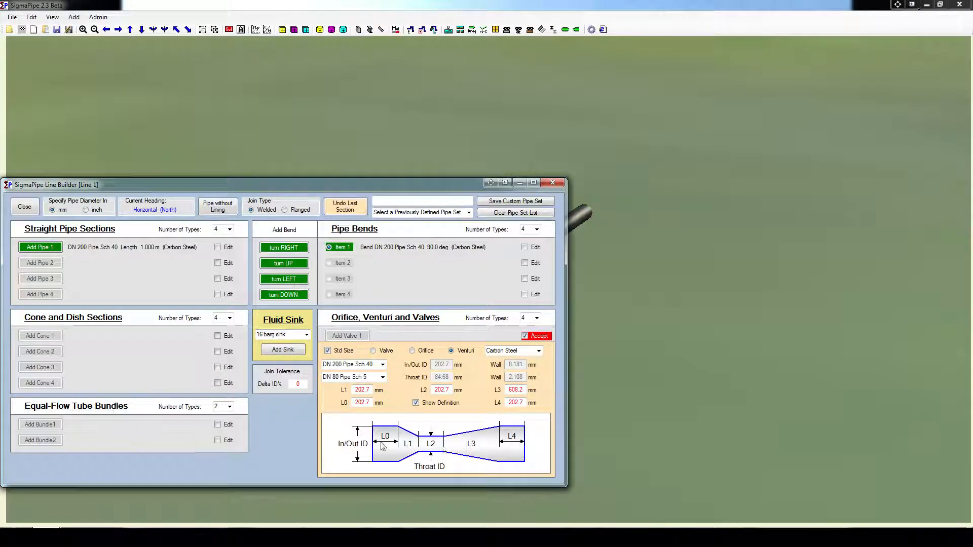
{"action": "left_click", "coordinate": [538, 335]}
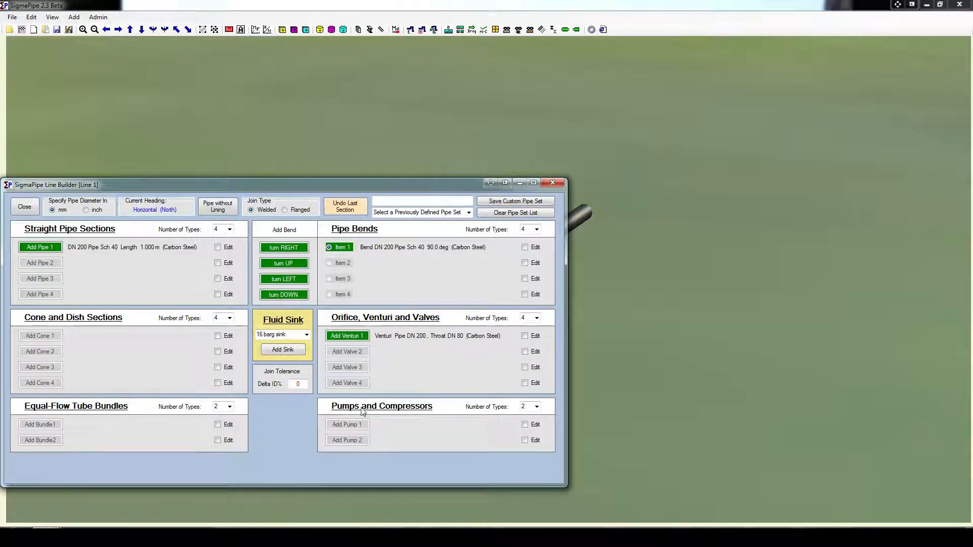
Start defining Pump 1 as a pump after previewing the compressor option, and open its pump curve.
{"action": "left_click", "coordinate": [525, 424]}
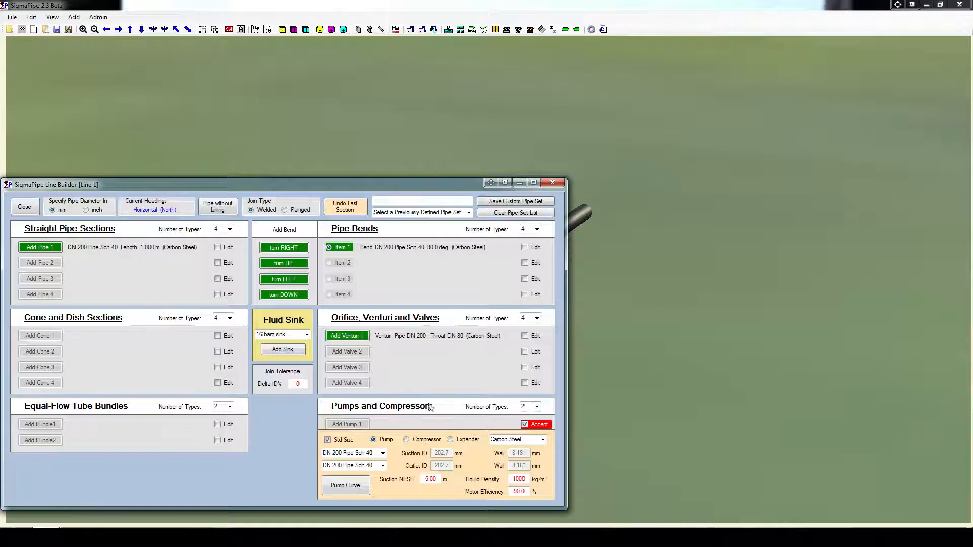
{"action": "left_click", "coordinate": [406, 439]}
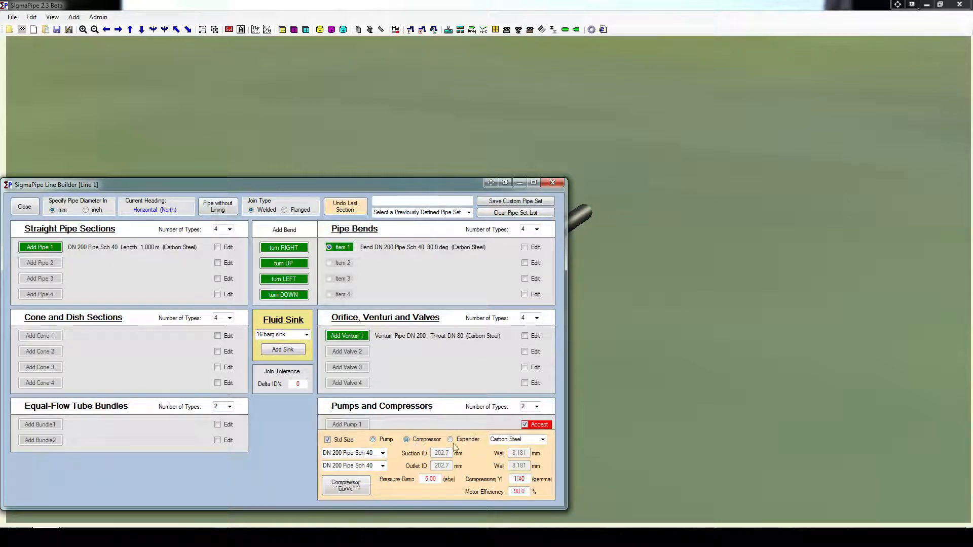
{"action": "left_click", "coordinate": [383, 440]}
{"action": "left_click", "coordinate": [347, 485]}
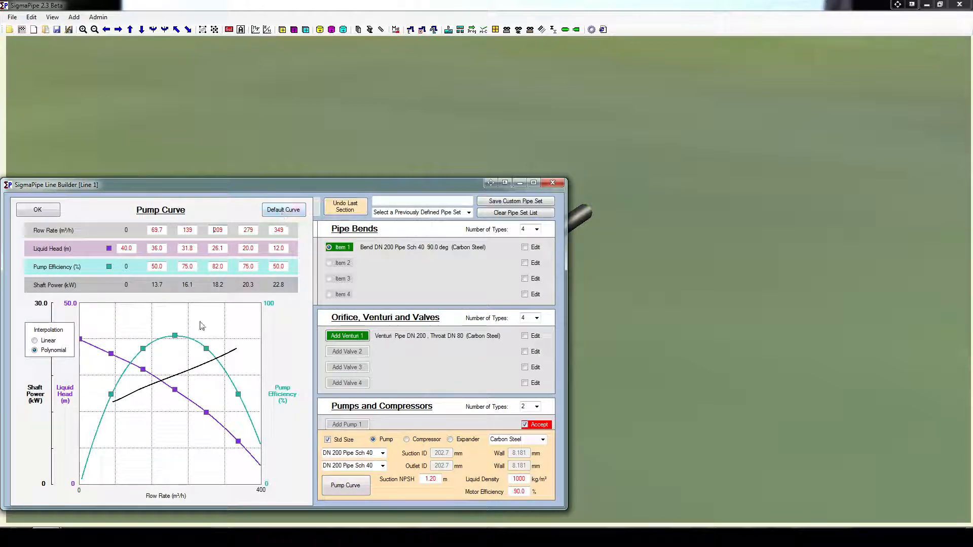
Try reshaping the pump efficiency curve by moving its points, and restore the default curve.
{"action": "left_click_drag", "start_coordinate": [175, 335], "coordinate": [149, 363]}
{"action": "mouse_move", "coordinate": [207, 353]}
{"action": "left_mouse_down"}
{"action": "mouse_move", "coordinate": [202, 360]}
{"action": "mouse_move", "coordinate": [217, 371]}
{"action": "mouse_move", "coordinate": [206, 385]}
{"action": "left_mouse_up"}
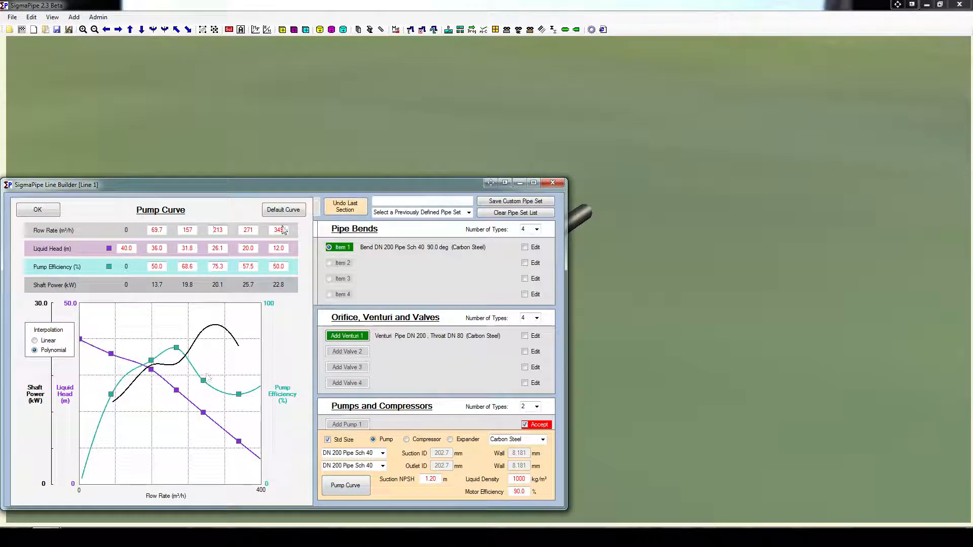
{"action": "left_click", "coordinate": [283, 209]}
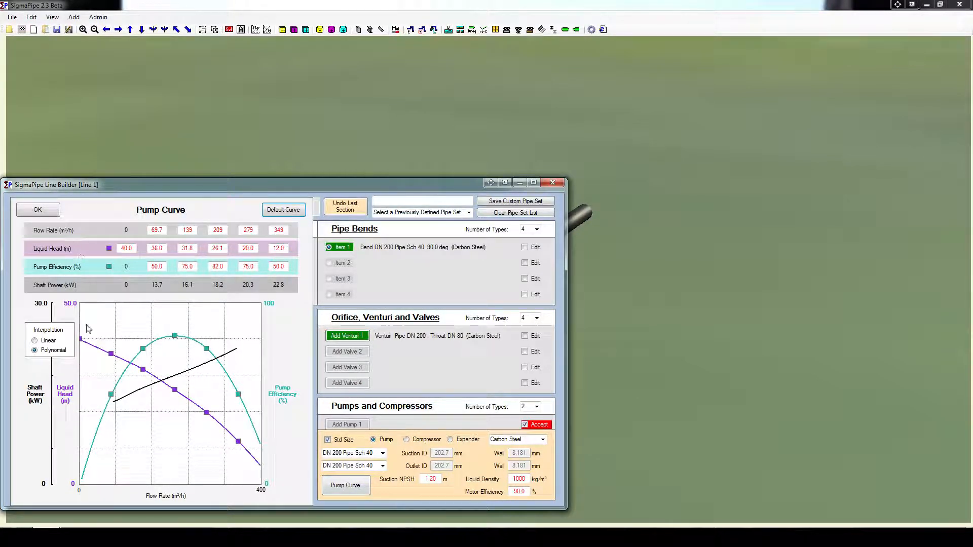
Compare Linear and Polynomial interpolation of the pump curve, keep Polynomial, and close the curve.
{"action": "left_click", "coordinate": [48, 340]}
{"action": "left_click", "coordinate": [54, 351]}
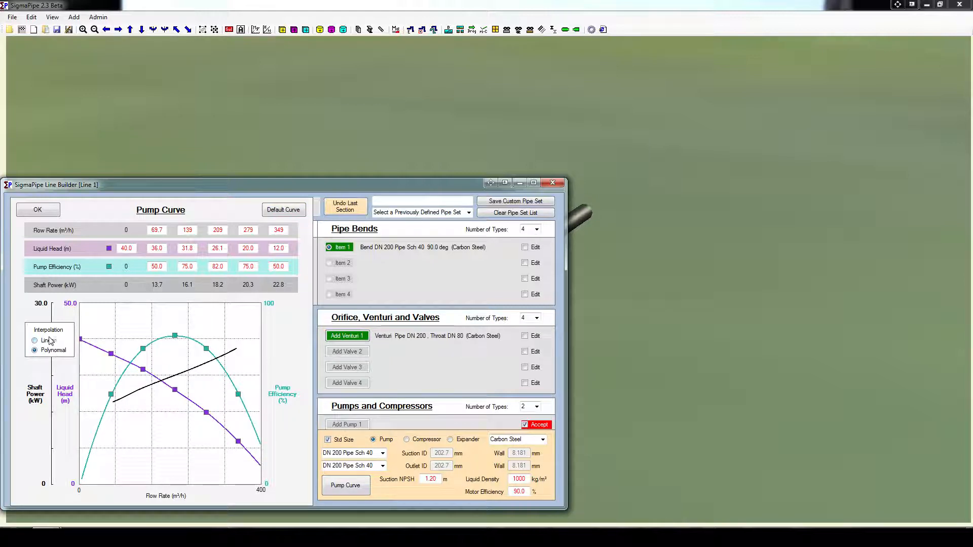
{"action": "left_click", "coordinate": [50, 340]}
{"action": "left_click", "coordinate": [54, 351]}
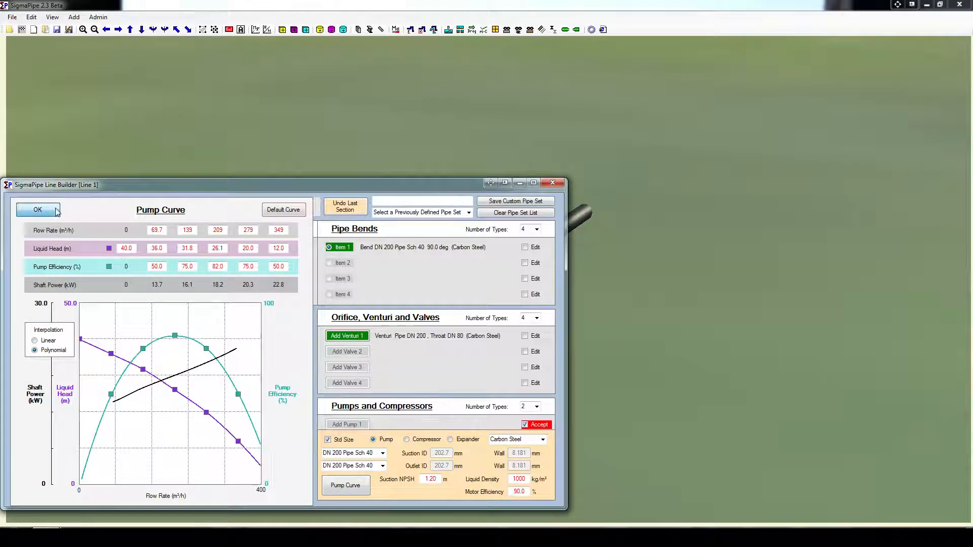
{"action": "left_click", "coordinate": [37, 210]}
Change the material of Pump 1 to a stainless steel grade.
{"action": "left_click", "coordinate": [543, 439]}
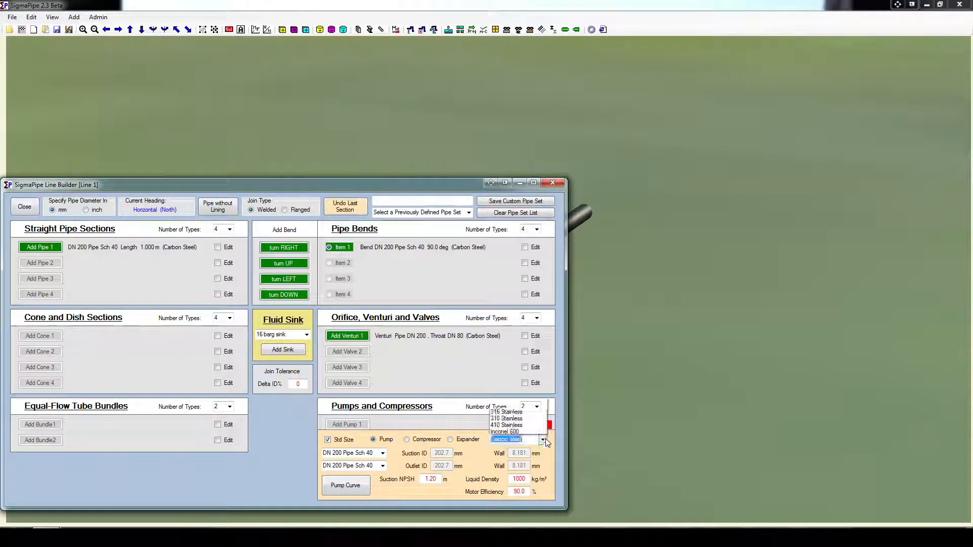
{"action": "left_click", "coordinate": [539, 379]}
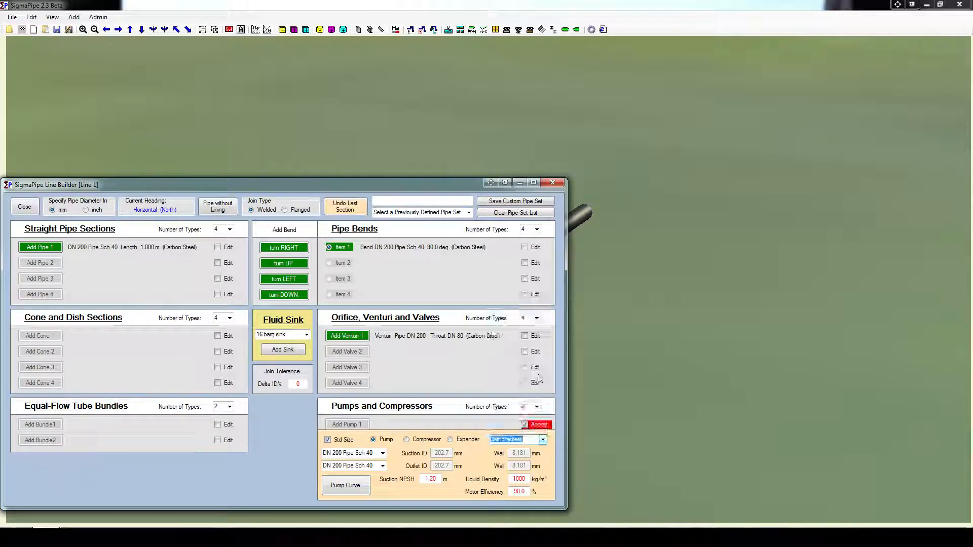
Accept the Pump 1 definition, and start defining Bundle 1 with 304 Stainless as its material.
{"action": "left_click", "coordinate": [538, 425]}
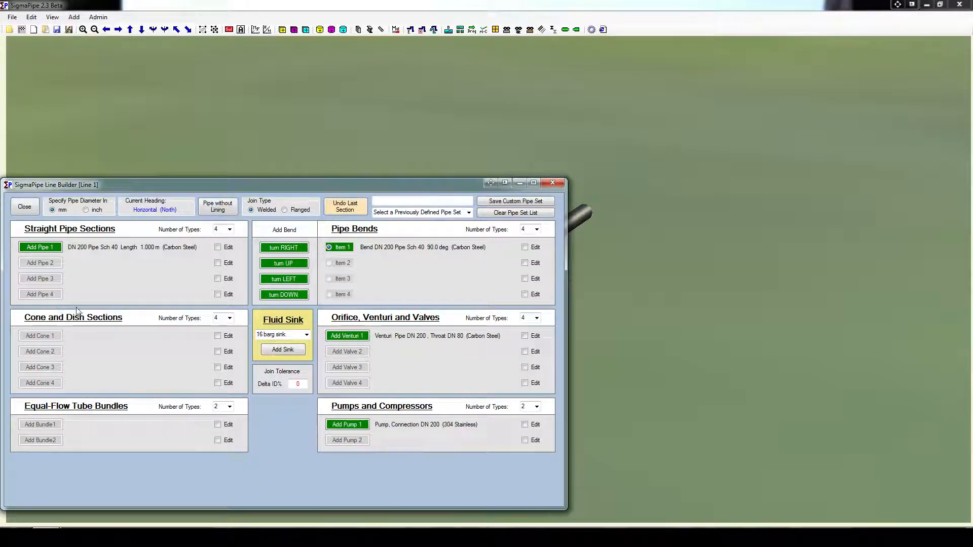
{"action": "left_click", "coordinate": [226, 425]}
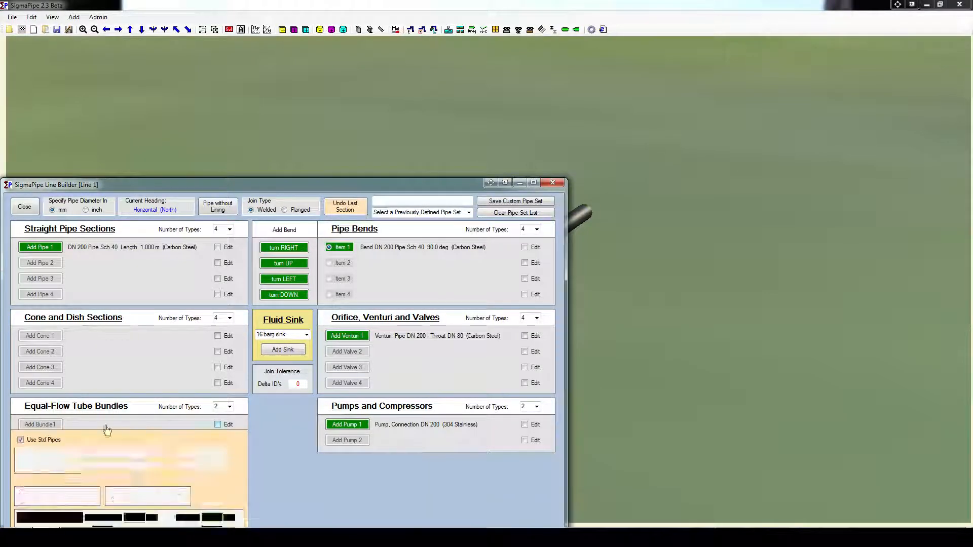
{"action": "left_click_drag", "start_coordinate": [282, 186], "coordinate": [330, 83]}
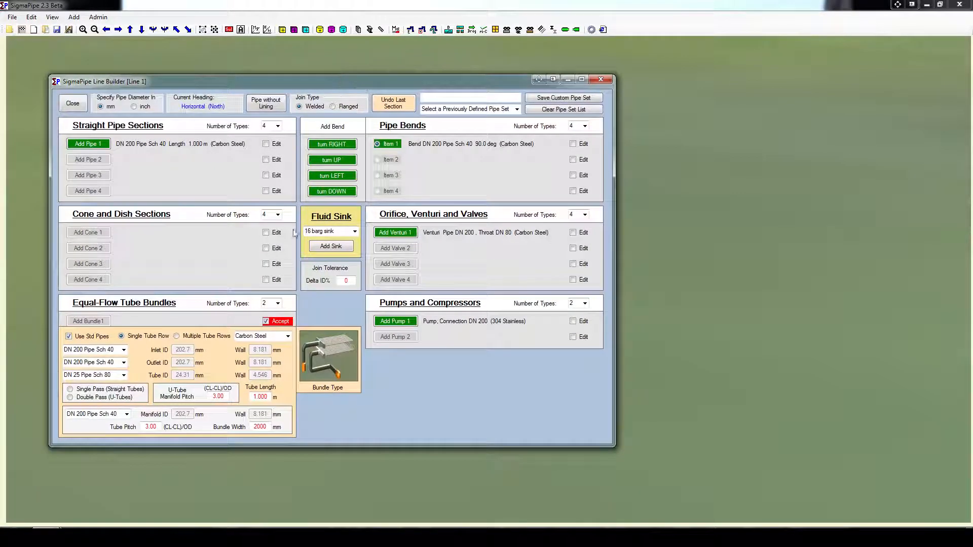
{"action": "left_click", "coordinate": [288, 336]}
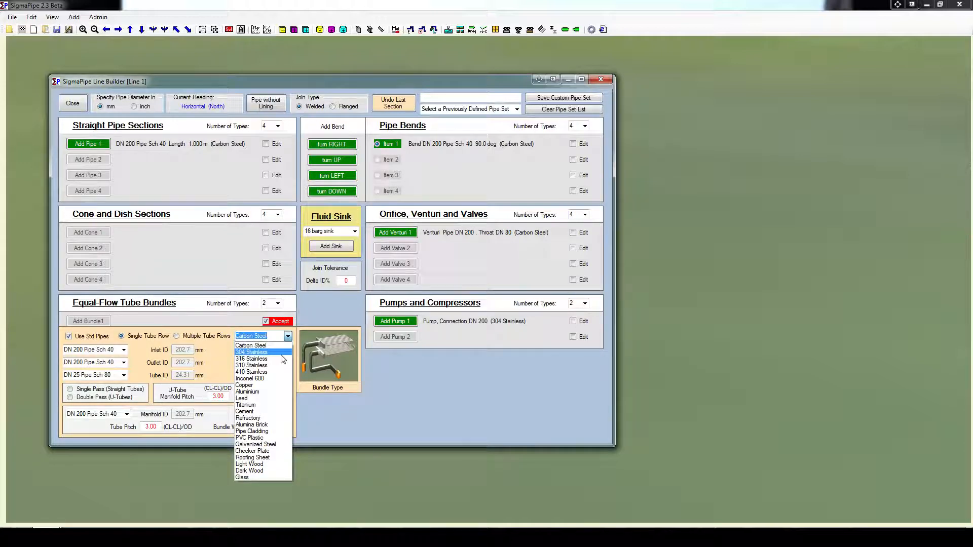
{"action": "left_click", "coordinate": [255, 344]}
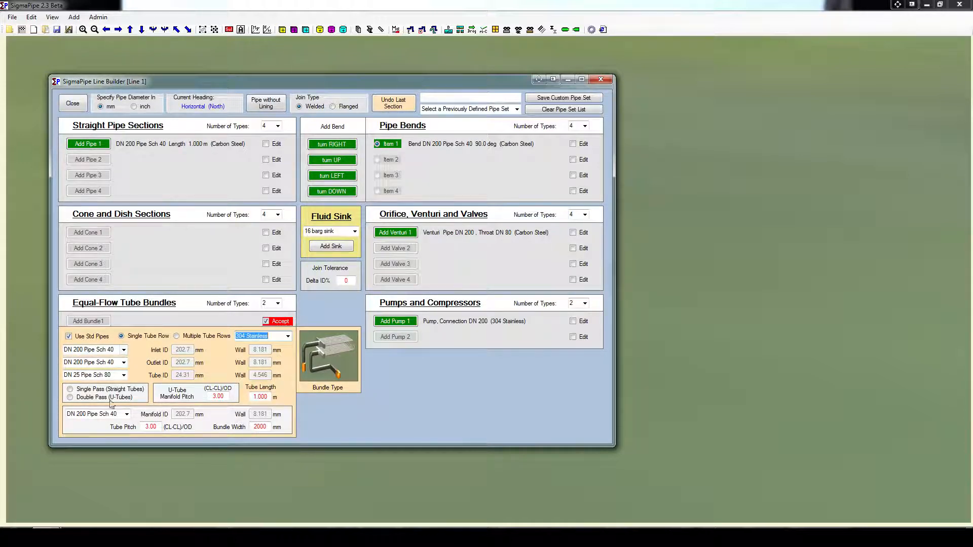
Compare the single-pass straight-tube and double-pass U-tube layouts for Bundle 1's single tube row.
{"action": "left_click", "coordinate": [129, 400]}
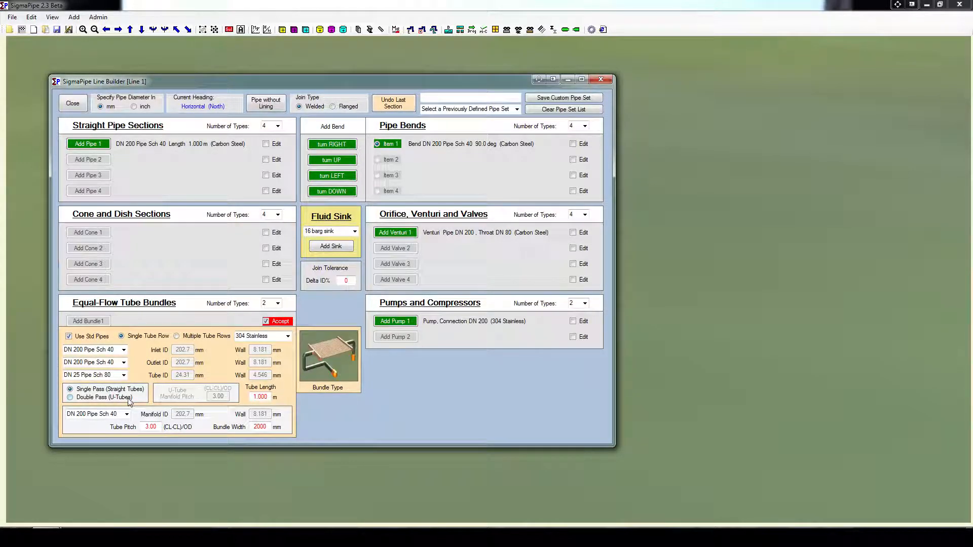
{"action": "left_click", "coordinate": [128, 398]}
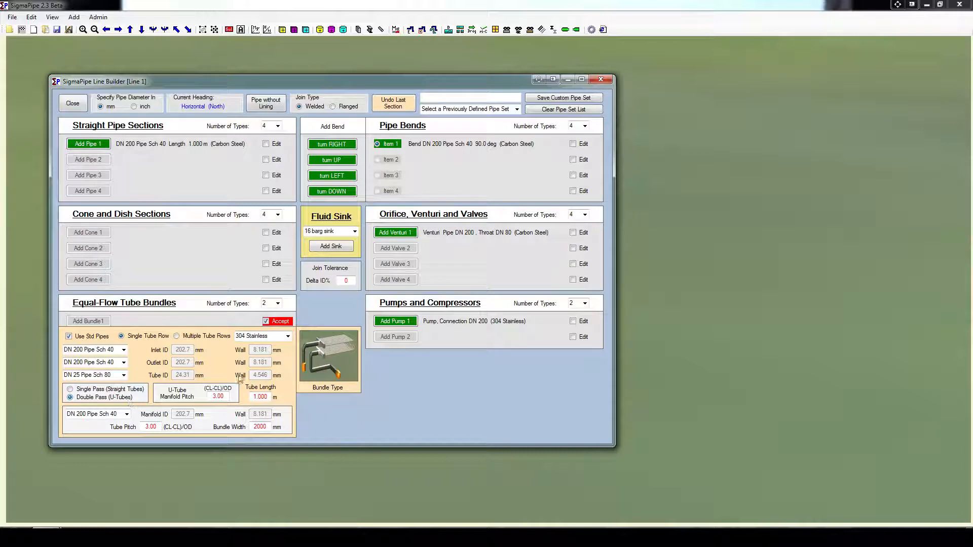
{"action": "left_click", "coordinate": [131, 390]}
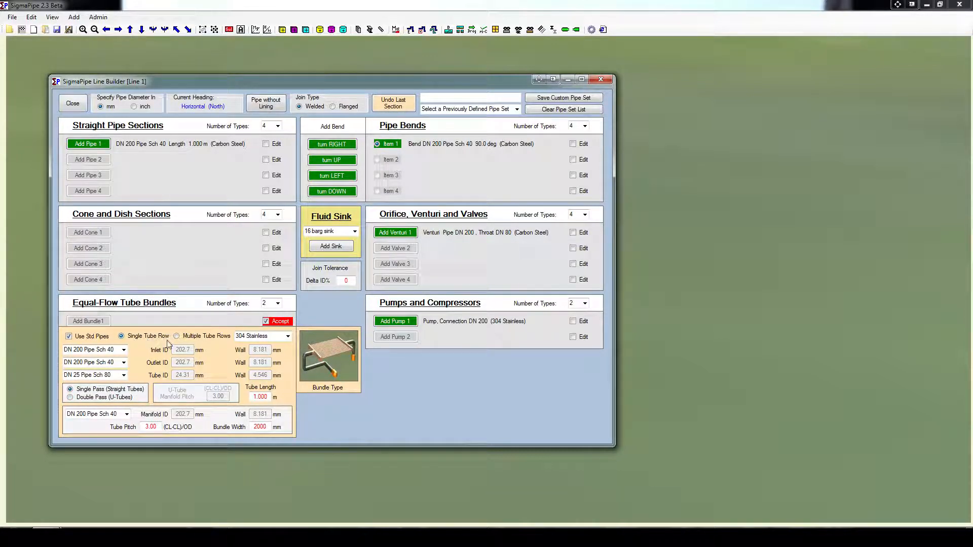
Set Bundle 1 to multiple tube rows with a circular tube bundle and a tubesheet connection.
{"action": "left_click", "coordinate": [193, 338]}
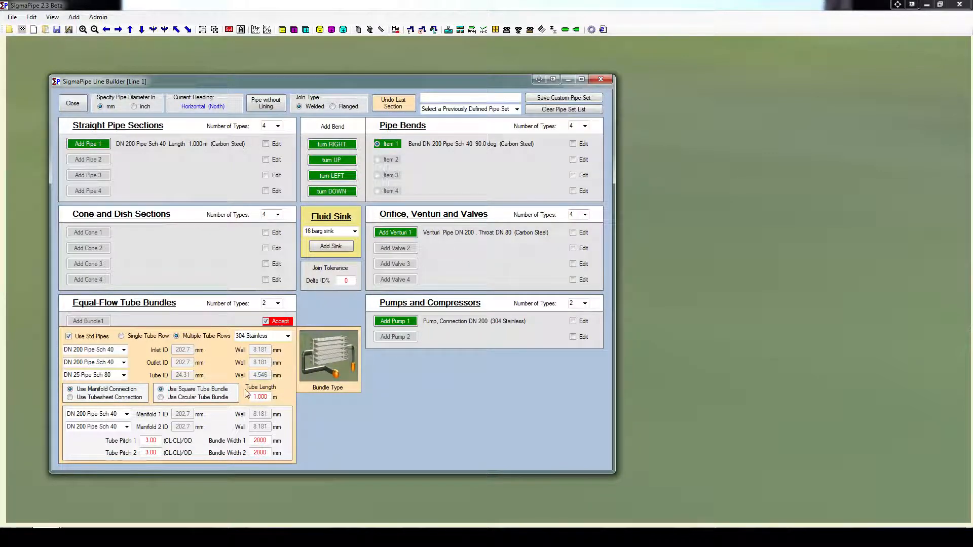
{"action": "left_click", "coordinate": [218, 398]}
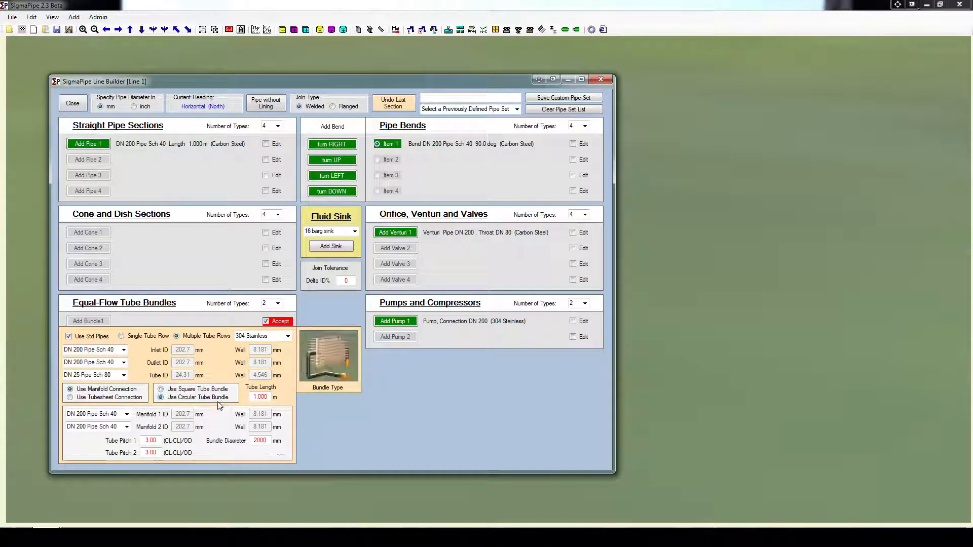
{"action": "left_click", "coordinate": [123, 399]}
{"action": "left_click", "coordinate": [124, 391]}
{"action": "left_click", "coordinate": [123, 399]}
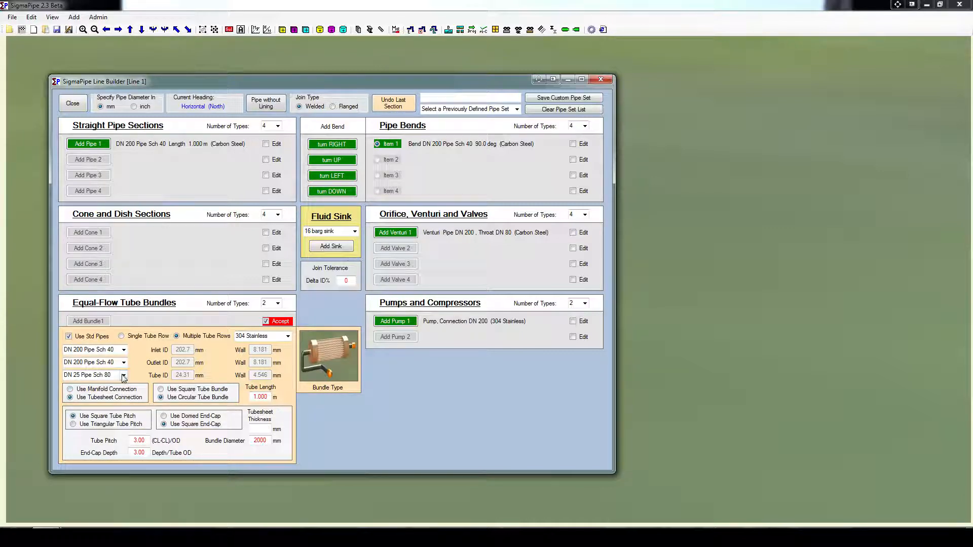
Preview the square tube bundle shape for the tubesheet version of Bundle 1, and return to the circular one.
{"action": "left_click", "coordinate": [129, 392]}
{"action": "left_click", "coordinate": [131, 400]}
{"action": "left_click", "coordinate": [199, 390]}
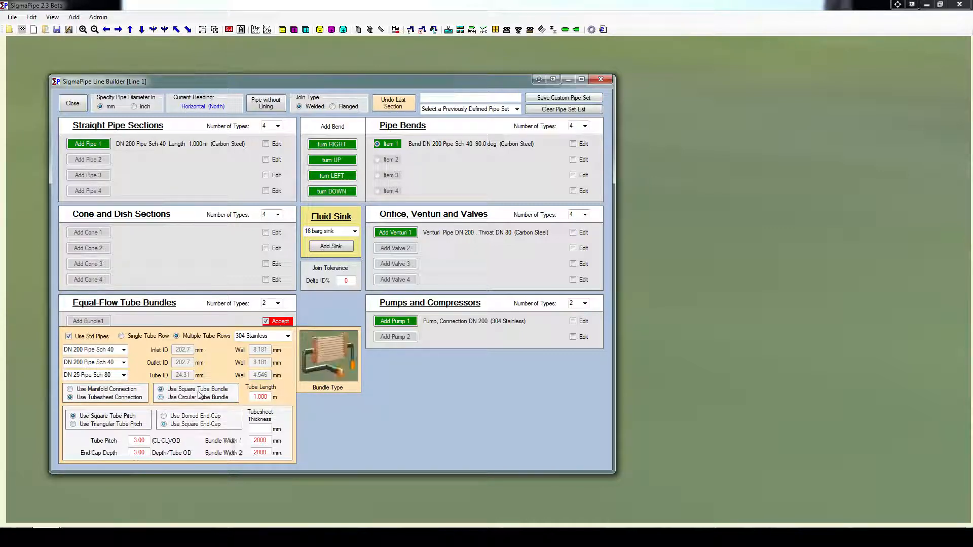
{"action": "left_click", "coordinate": [199, 397]}
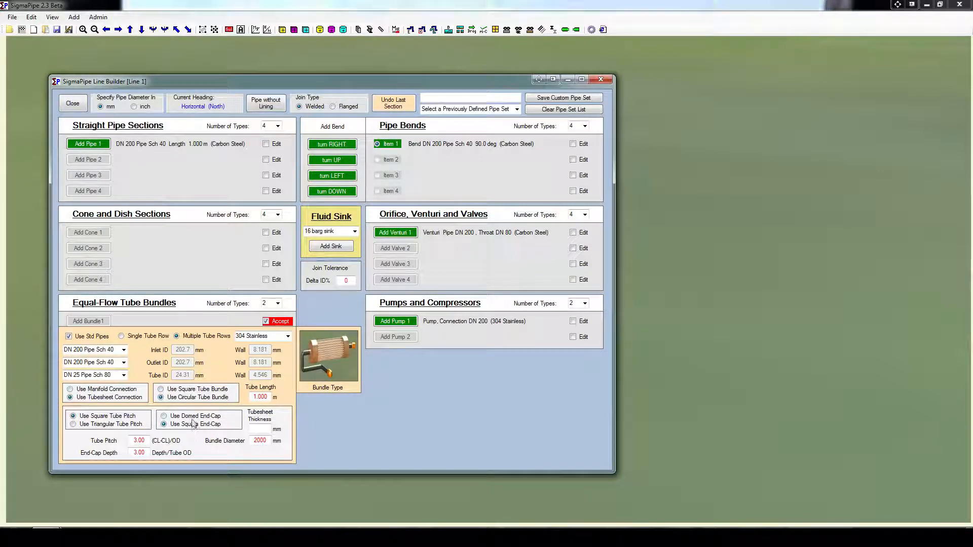
Give Bundle 1 a square tube pitch and a domed end-cap, and accept the definition.
{"action": "left_click", "coordinate": [188, 416]}
{"action": "left_click", "coordinate": [189, 424]}
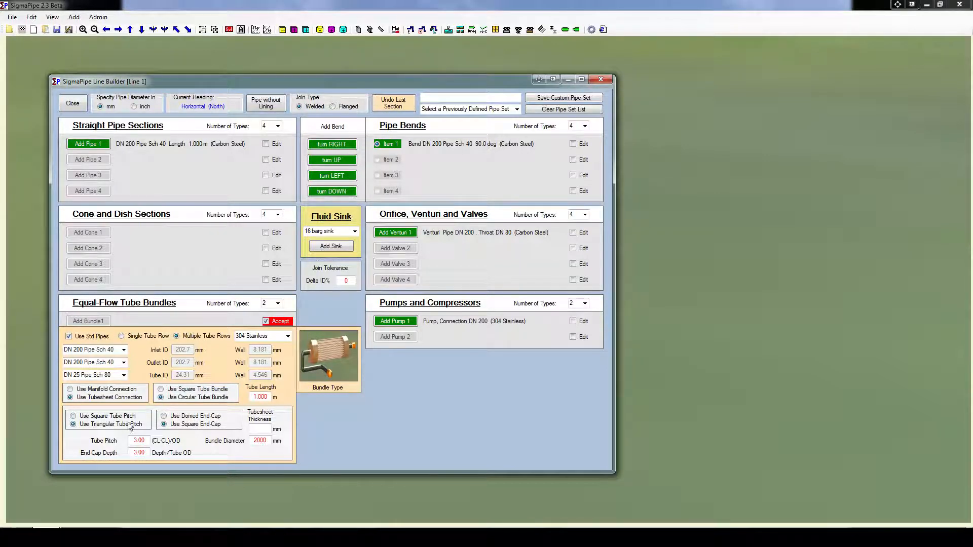
{"action": "left_click", "coordinate": [200, 417]}
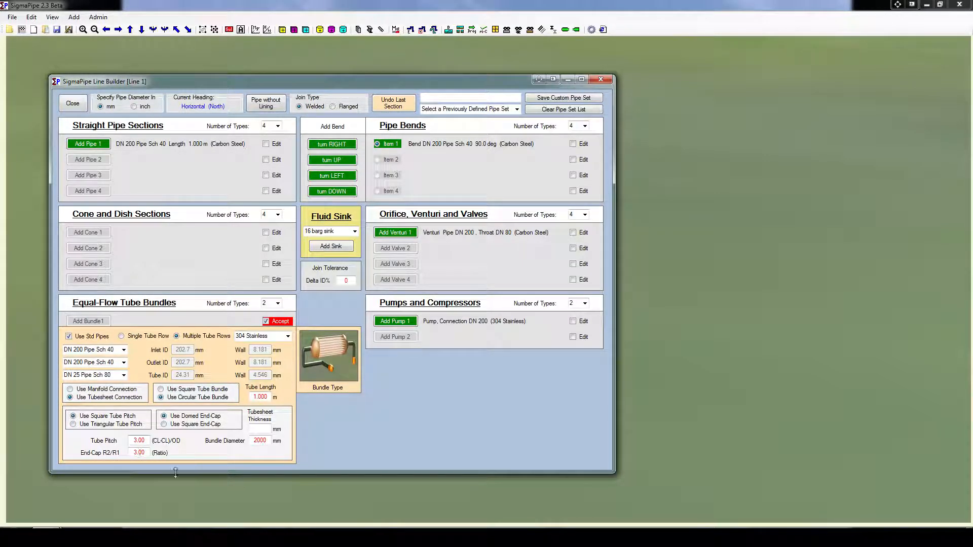
{"action": "left_click", "coordinate": [271, 439]}
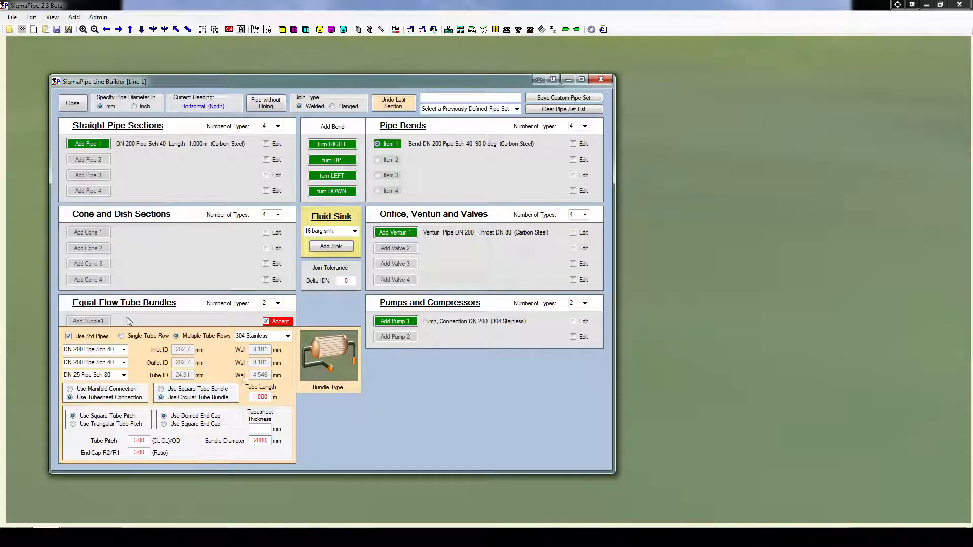
{"action": "left_click", "coordinate": [273, 321]}
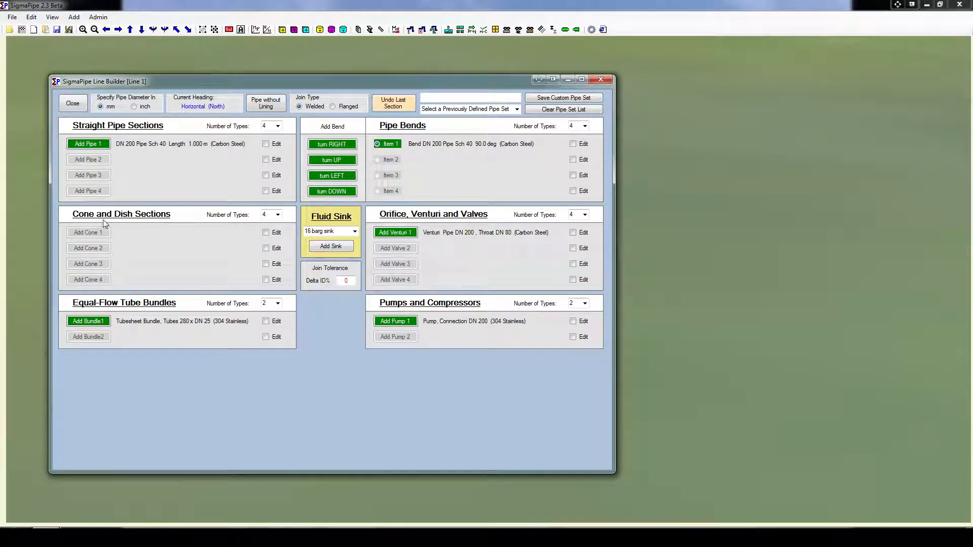
Define Cone 1 as a cone in 304 Stainless, show its dimension definition, and accept it.
{"action": "left_click", "coordinate": [267, 233]}
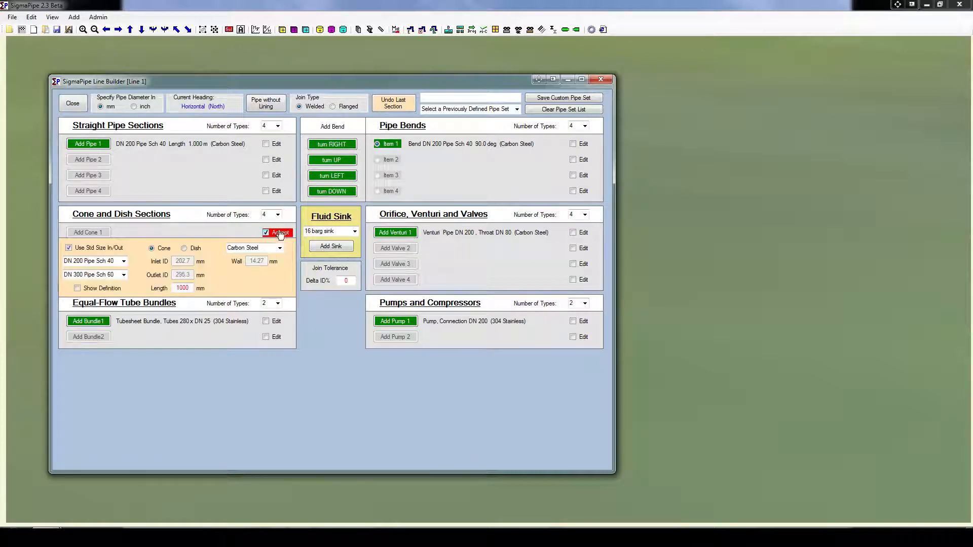
{"action": "left_click", "coordinate": [279, 249]}
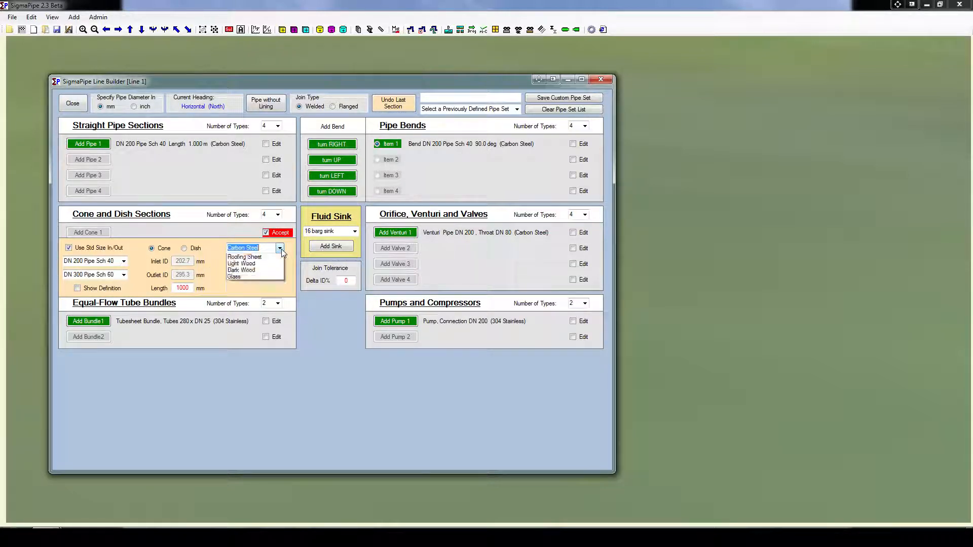
{"action": "left_click", "coordinate": [275, 265]}
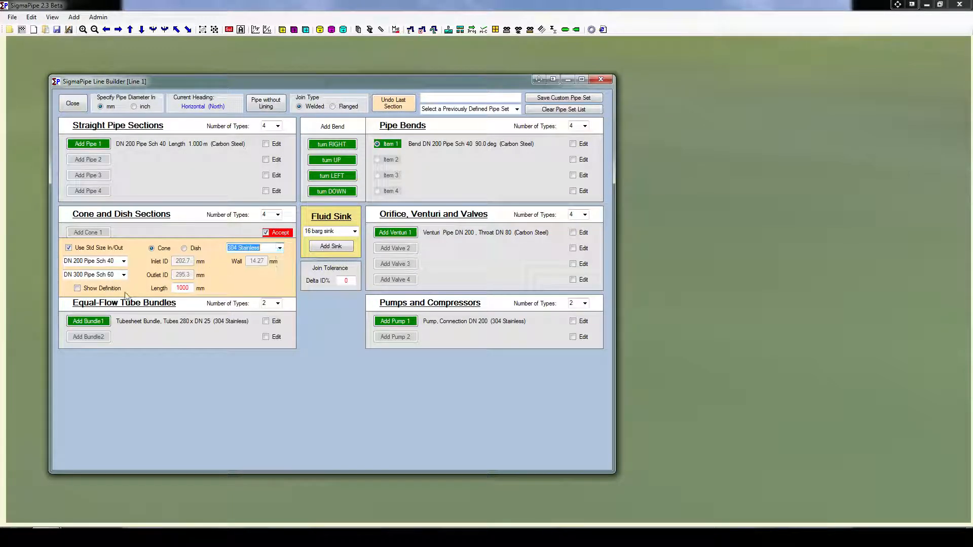
{"action": "left_click", "coordinate": [104, 288]}
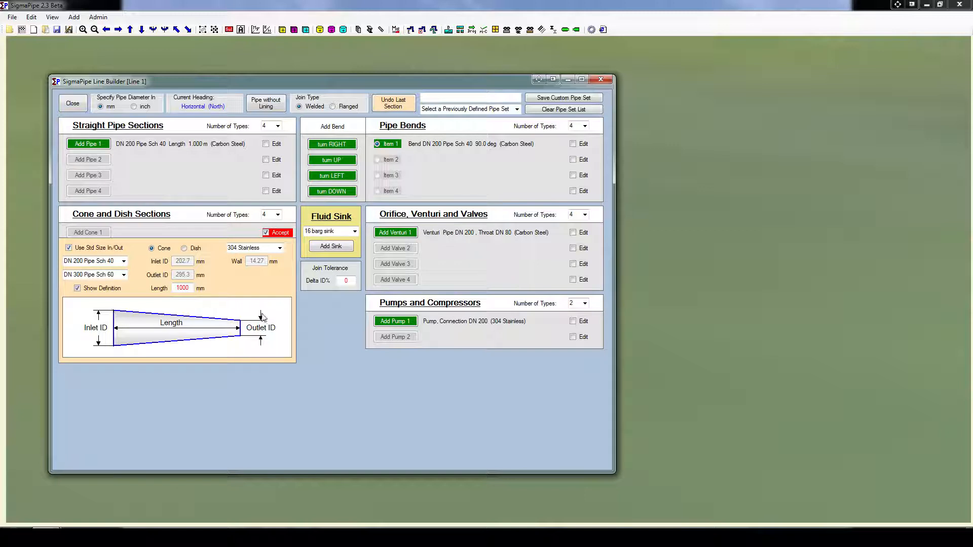
{"action": "left_click", "coordinate": [276, 233]}
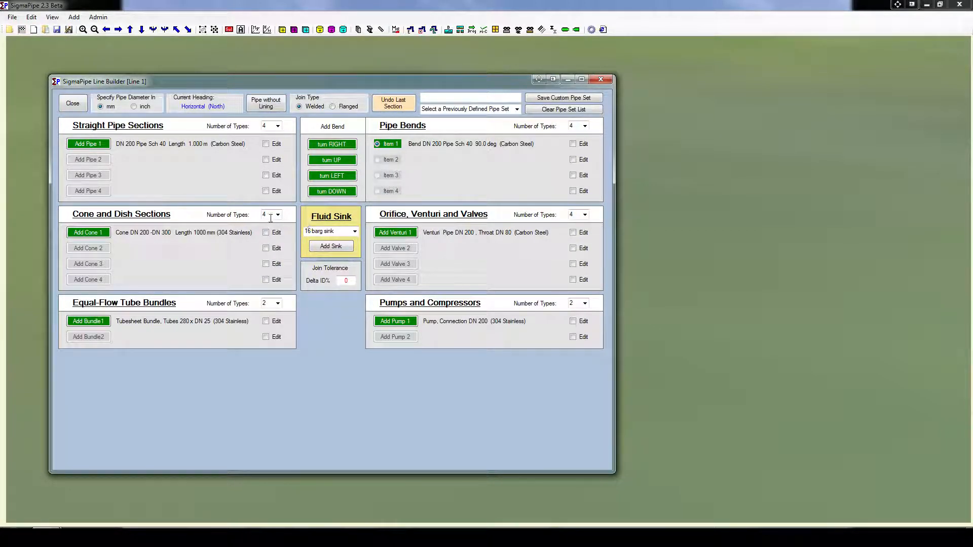
Define Cone 2 as a dish section, accept it, and close the Line Builder.
{"action": "left_click", "coordinate": [266, 248]}
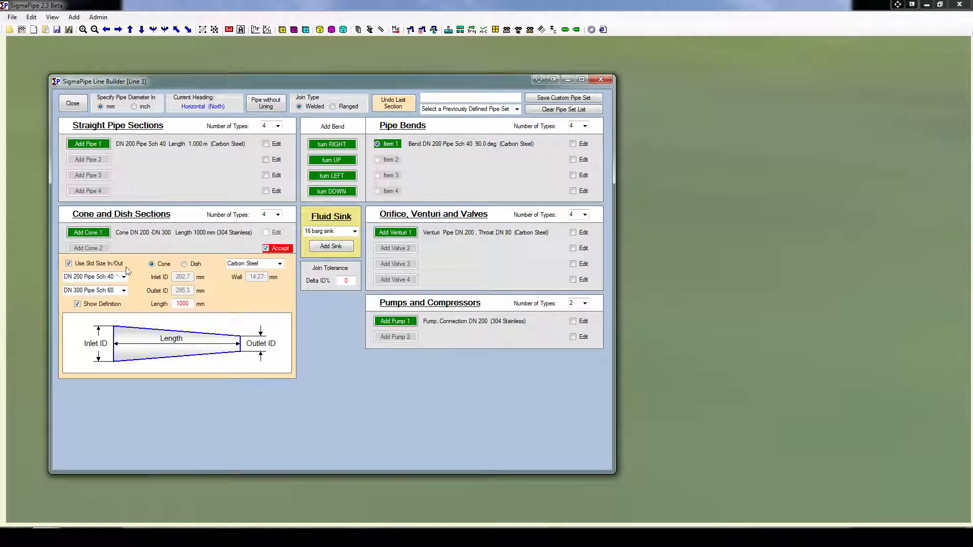
{"action": "left_click", "coordinate": [184, 264]}
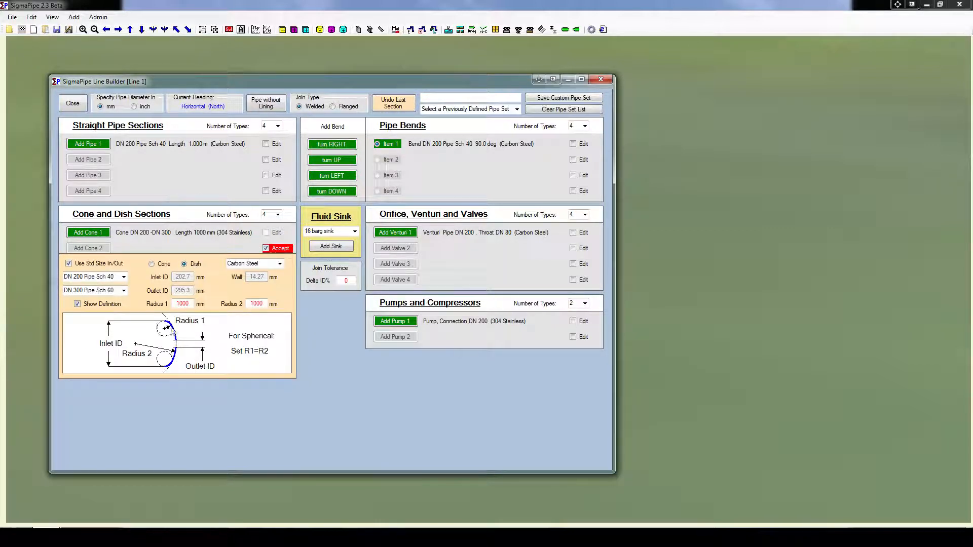
{"action": "left_click", "coordinate": [279, 249]}
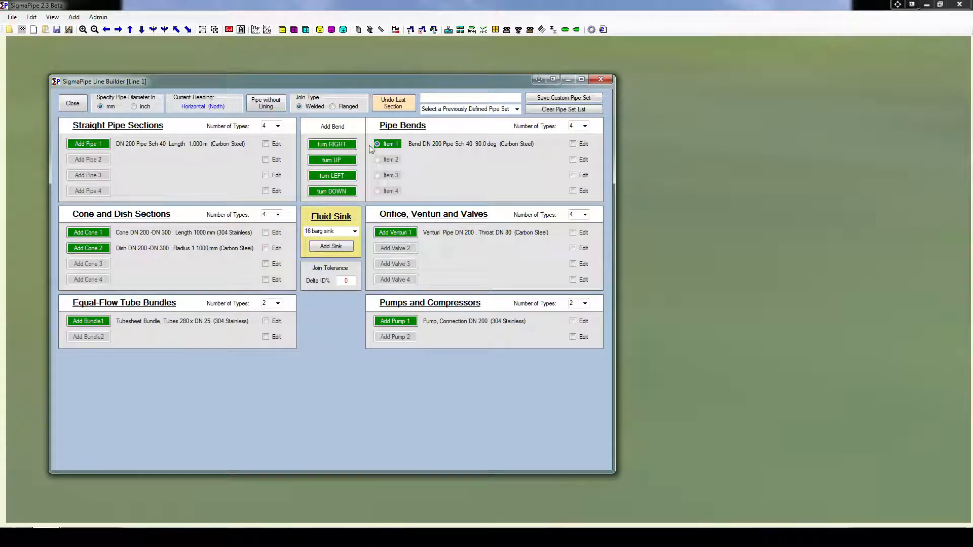
{"action": "left_click", "coordinate": [594, 79]}
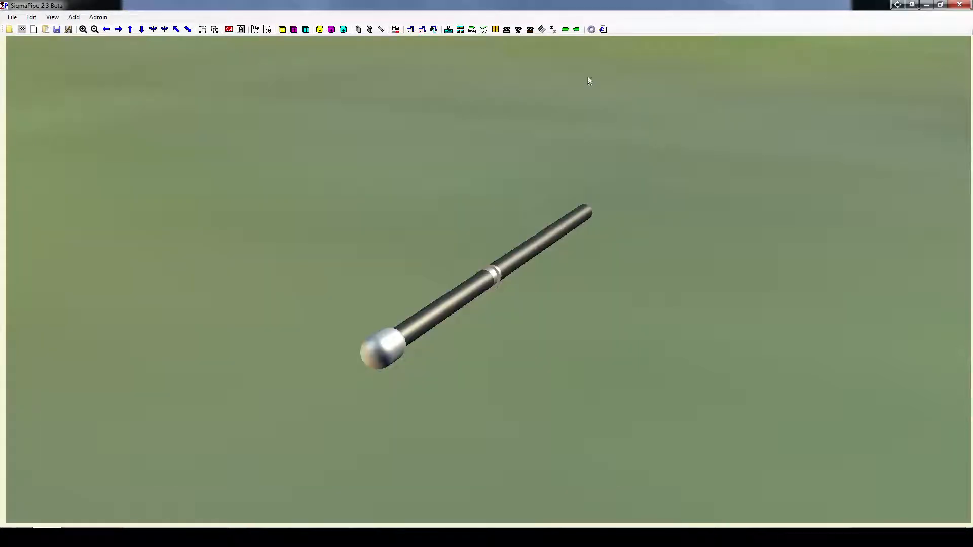
Reopen the existing line in the Line Builder to check its defined sections, and close it again.
{"action": "left_click", "coordinate": [462, 295]}
{"action": "left_click", "coordinate": [586, 211]}
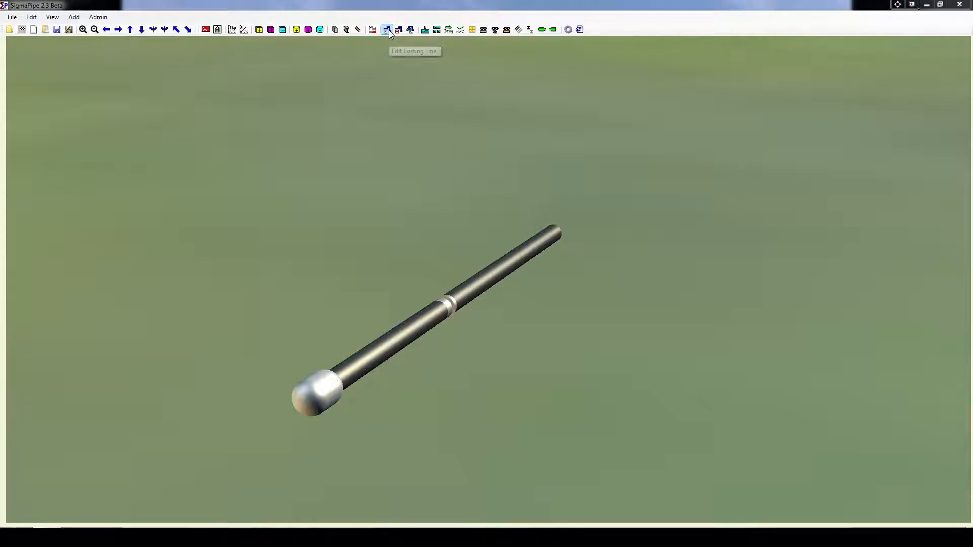
{"action": "left_click_drag", "start_coordinate": [0, 112], "coordinate": [495, 110]}
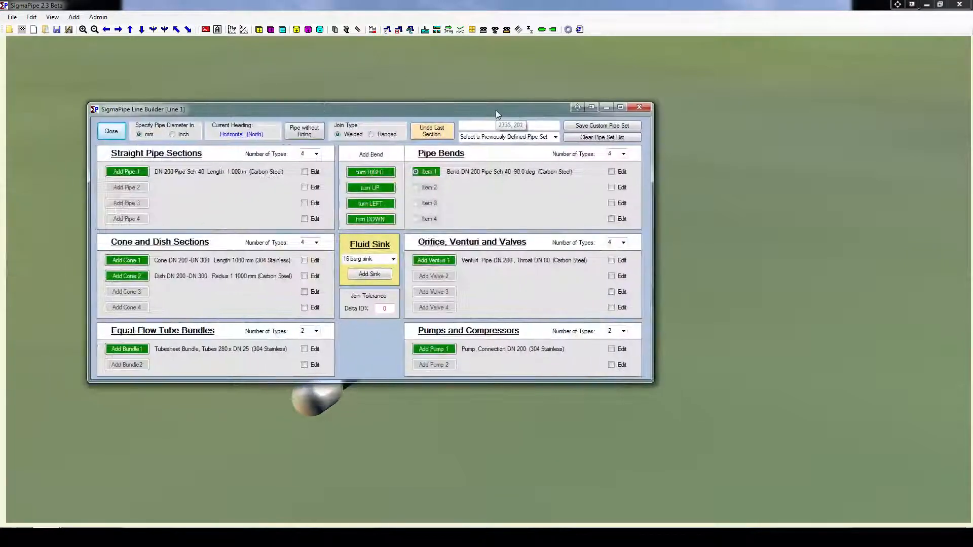
{"action": "left_click", "coordinate": [638, 112]}
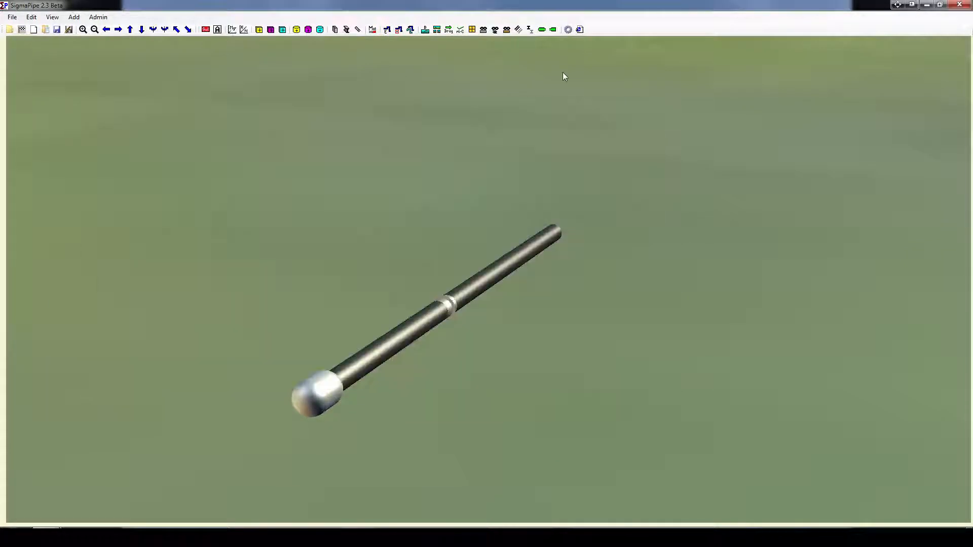
Open the Line Builder for a new line, examine the fluid source settings, and close it without adding a source.
{"action": "left_click", "coordinate": [398, 30]}
{"action": "left_click_drag", "start_coordinate": [425, 103], "coordinate": [406, 61]}
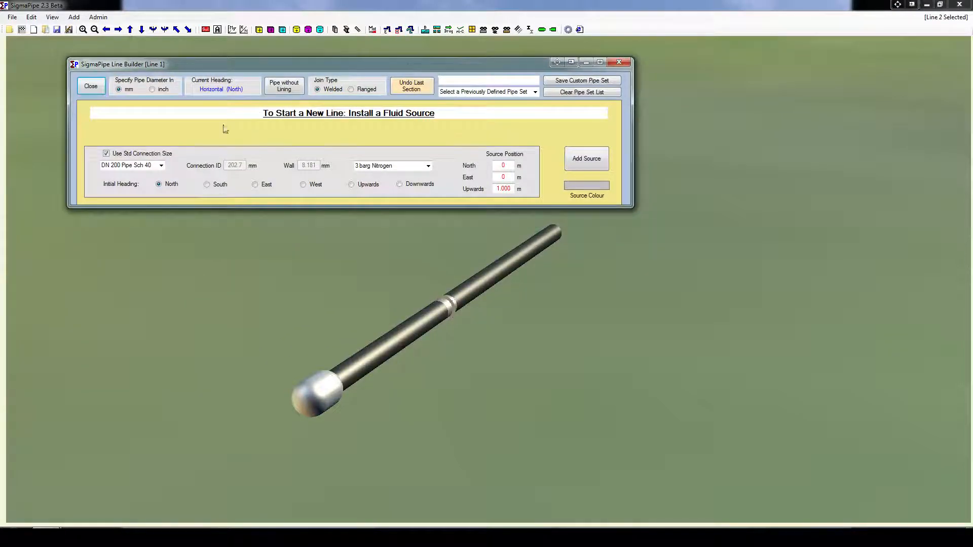
{"action": "left_click", "coordinate": [167, 155]}
{"action": "left_click", "coordinate": [619, 61]}
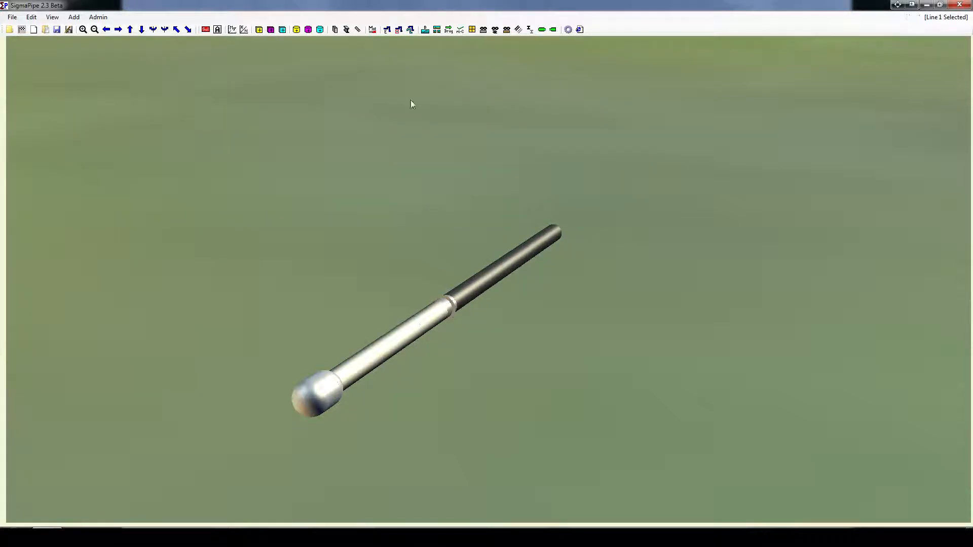
Start copying Line 1, and go through the copy count, offset and rotation settings.
{"action": "left_click", "coordinate": [410, 30]}
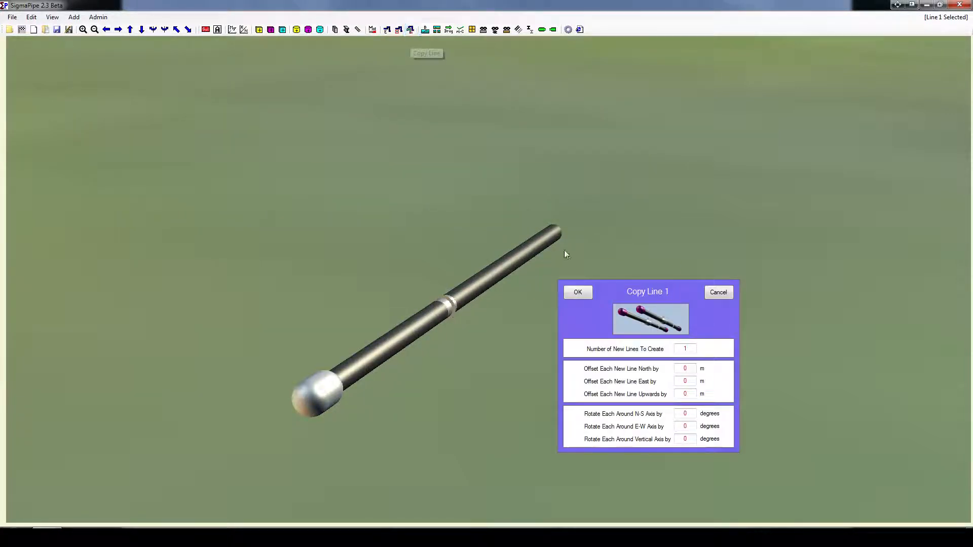
{"action": "left_click_drag", "start_coordinate": [644, 297], "coordinate": [656, 149]}
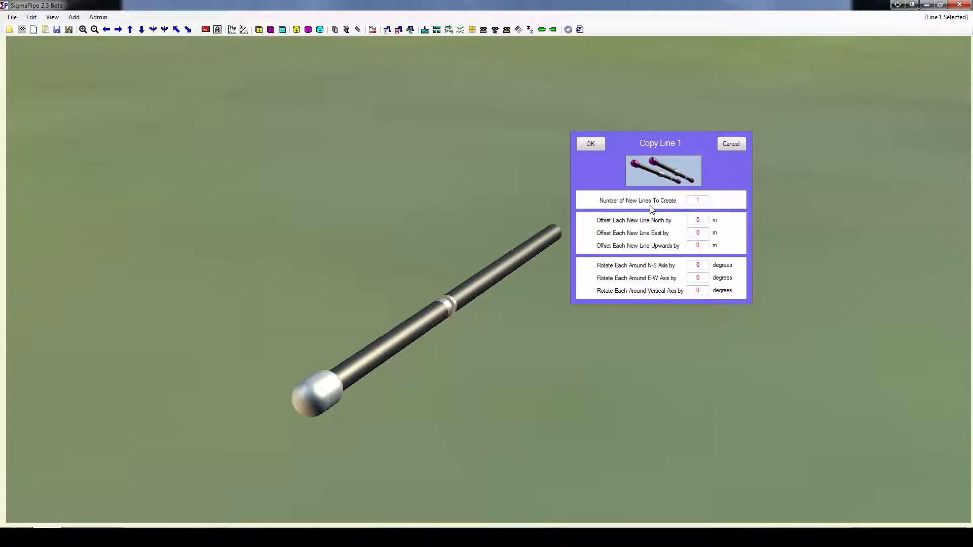
{"action": "left_click", "coordinate": [702, 202]}
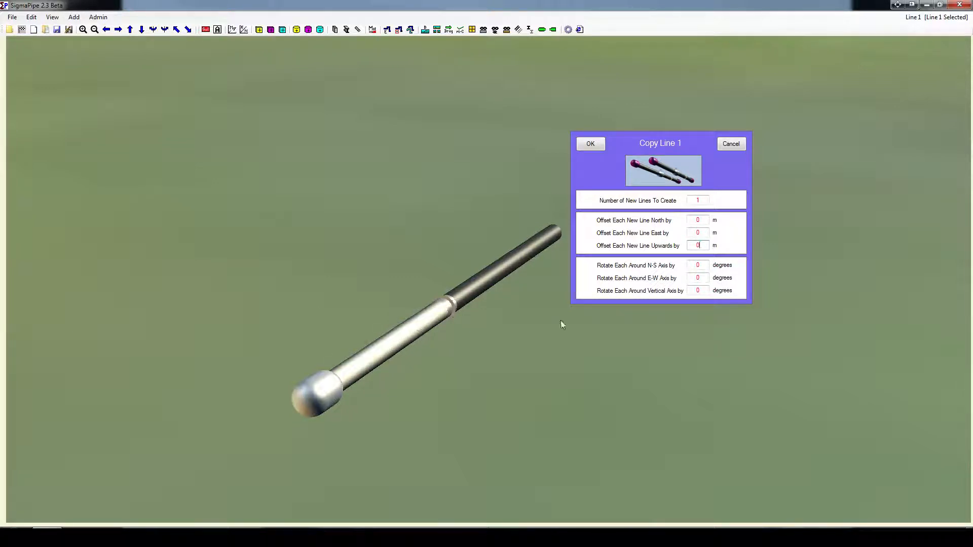
{"action": "key", "text": "Tab"}
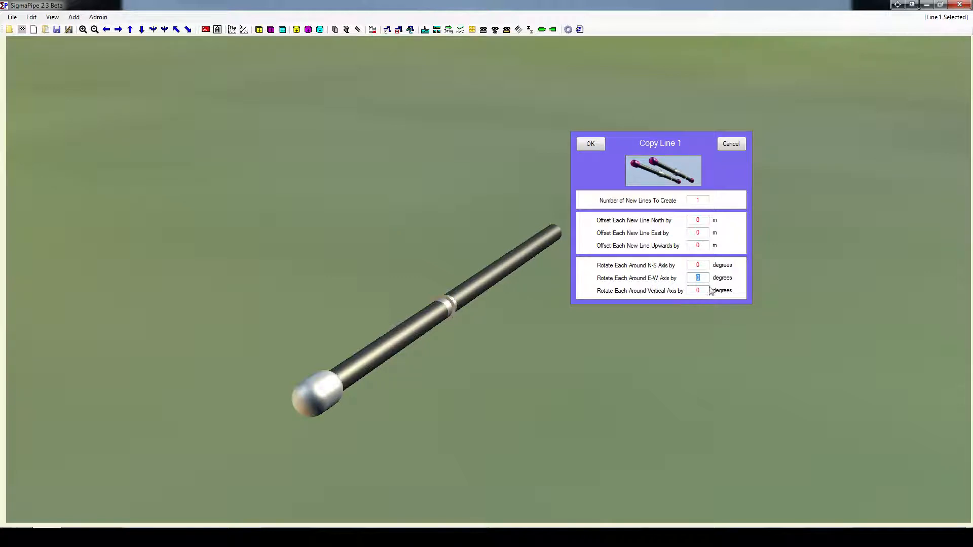